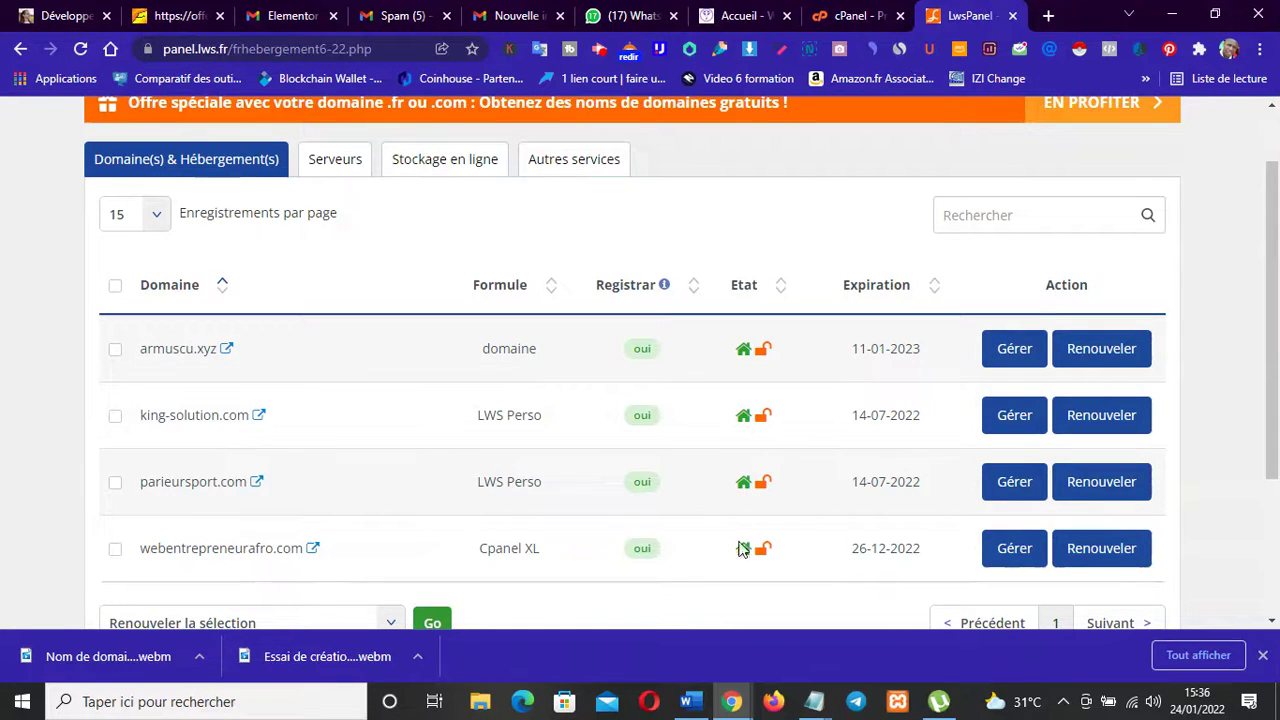
Step: Review the list of domains and hosting plans, and open the account's notification centre
{"action": "double_click", "coordinate": [168, 343]}
{"action": "double_click", "coordinate": [265, 549]}
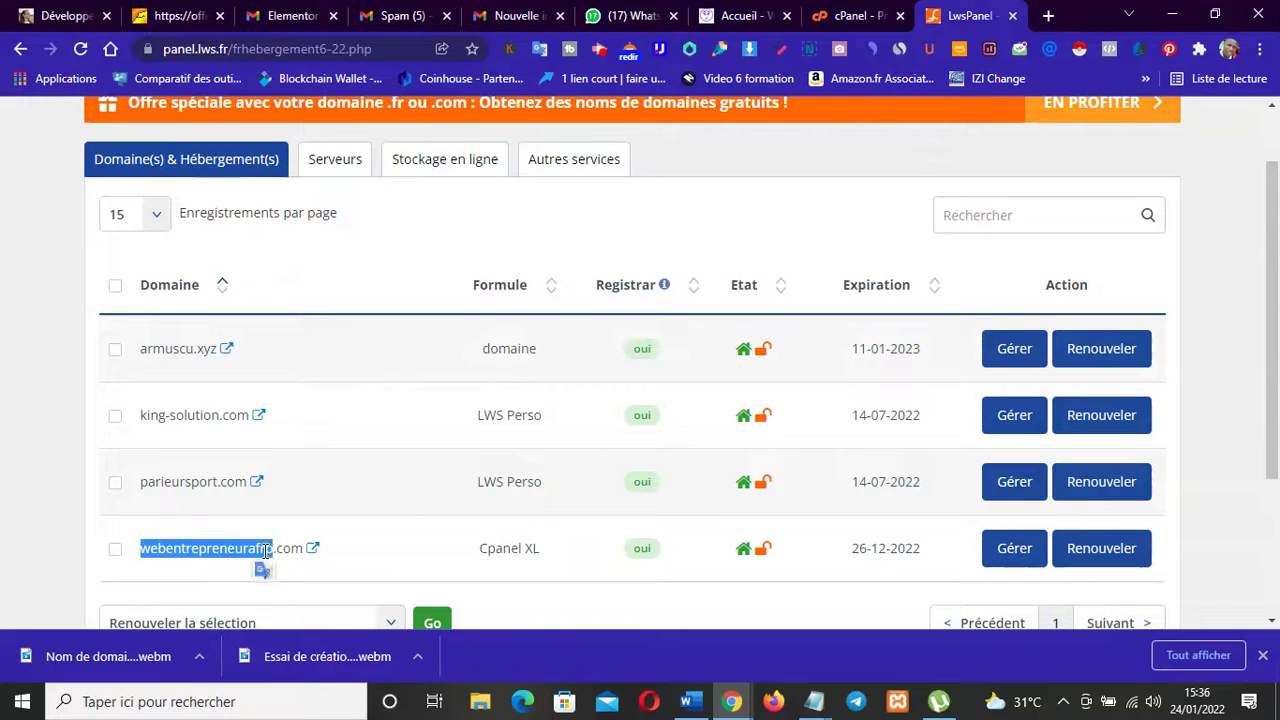
{"action": "left_click", "coordinate": [460, 559]}
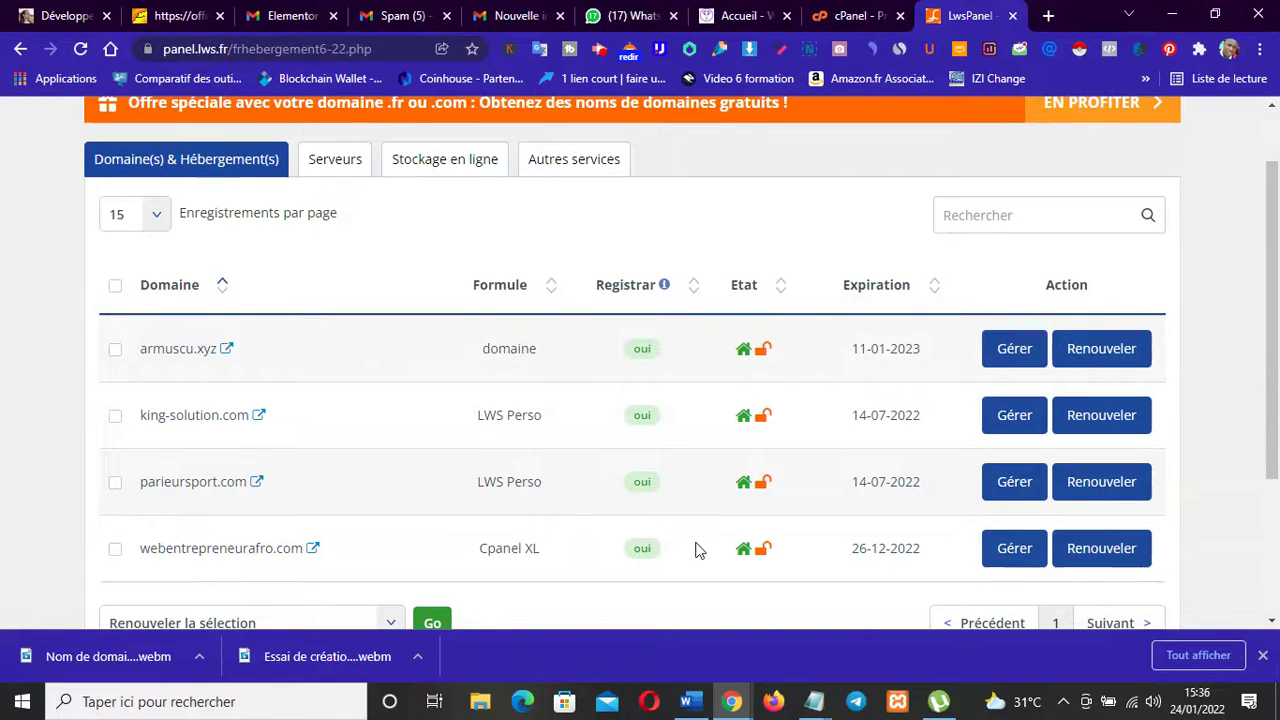
{"action": "scroll", "coordinate": [1278, 385], "scroll_direction": "up", "scroll_amount": 1}
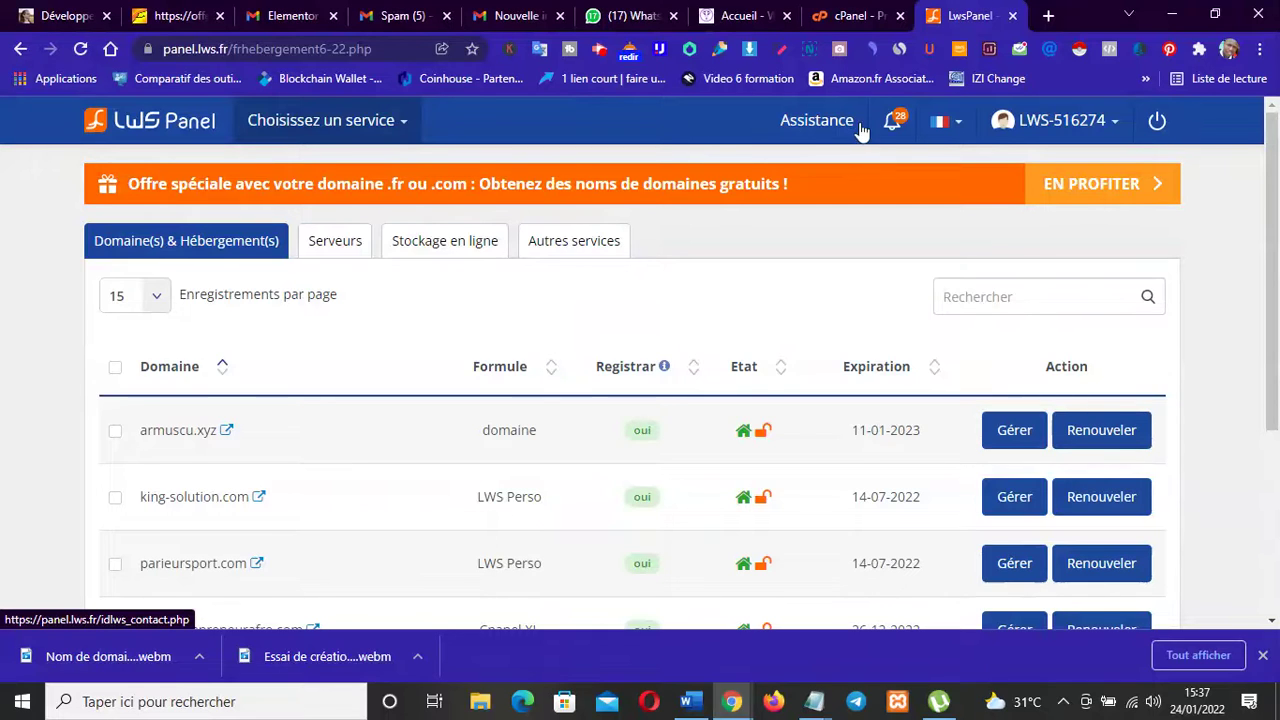
{"action": "left_click", "coordinate": [896, 128]}
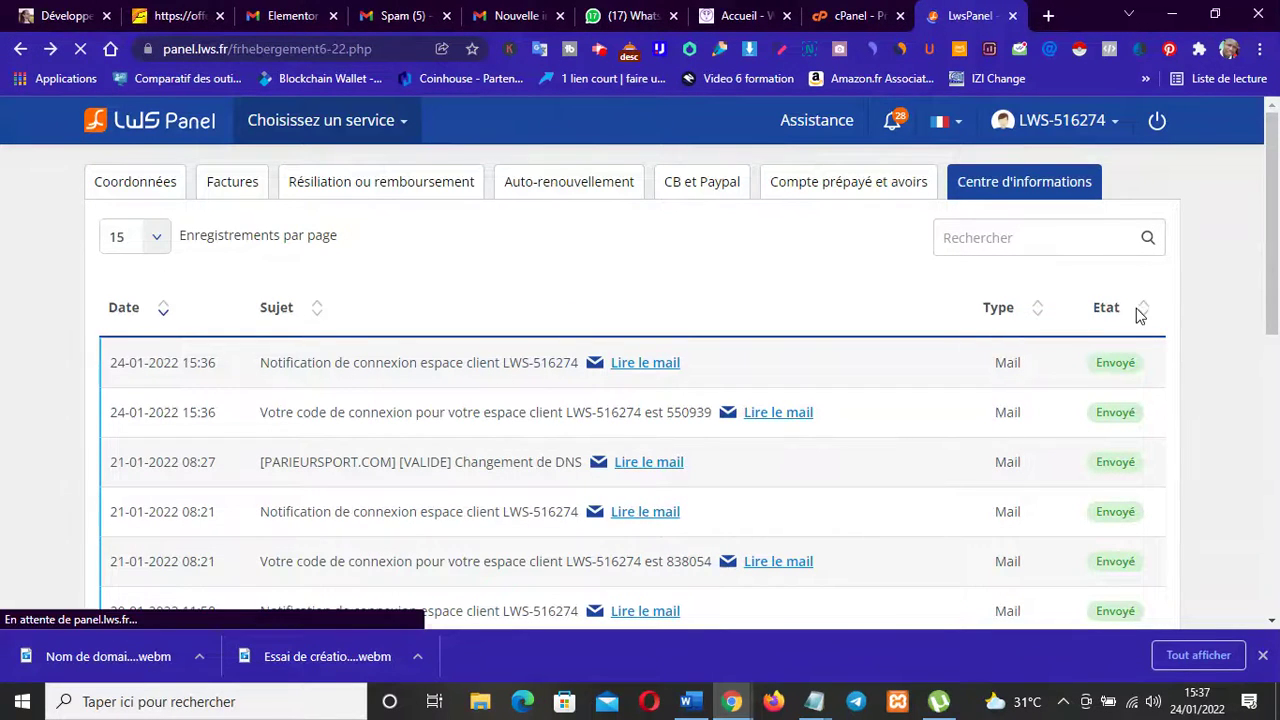
Step: Return to the domain list, open the management dashboard of king-solution.com and look over its first sections
{"action": "scroll", "coordinate": [1062, 188], "scroll_direction": "down", "scroll_amount": 2}
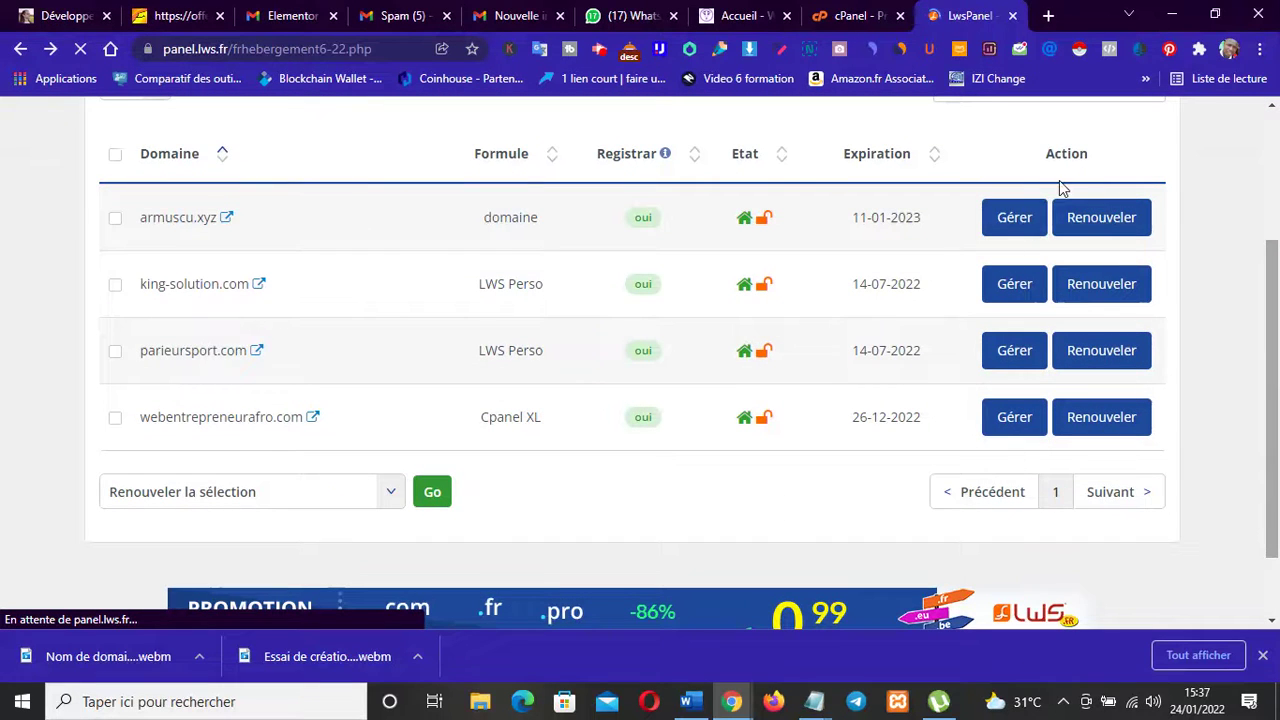
{"action": "left_click", "coordinate": [1014, 284]}
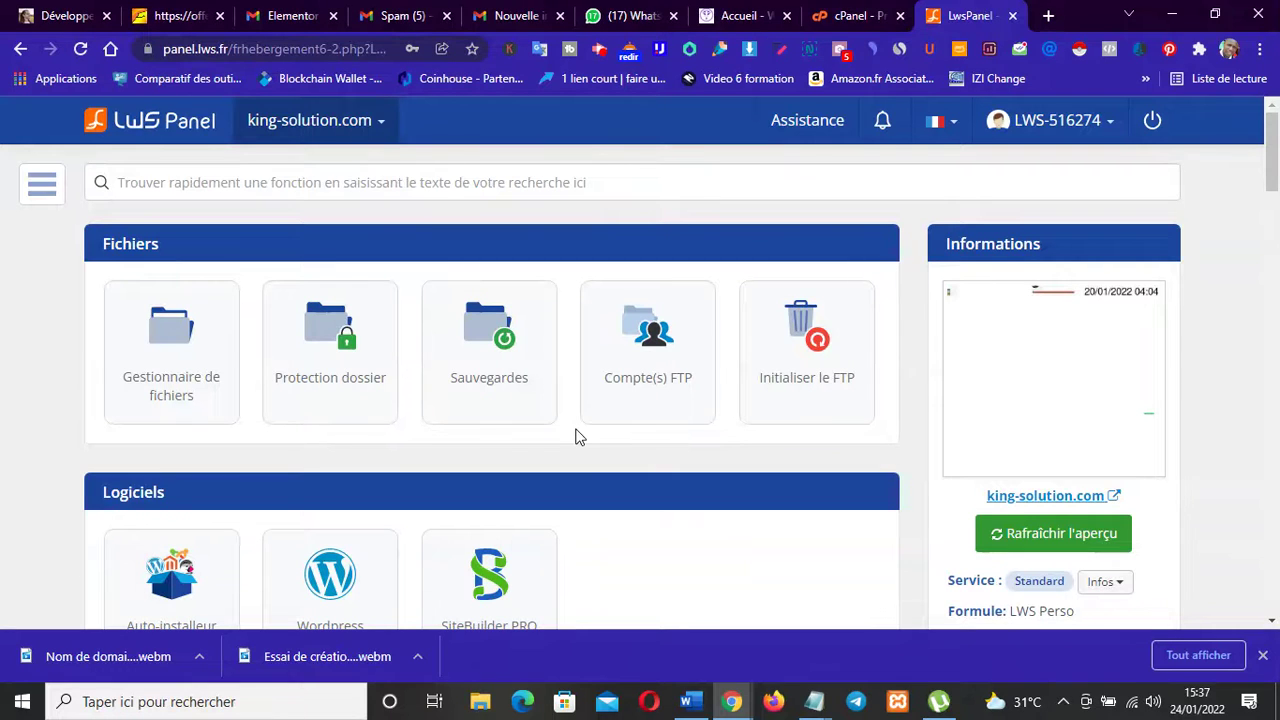
{"action": "scroll", "coordinate": [1272, 170], "scroll_direction": "down", "scroll_amount": 1}
{"action": "scroll", "coordinate": [1272, 170], "scroll_direction": "up", "scroll_amount": 1}
{"action": "left_click_drag", "start_coordinate": [1272, 170], "coordinate": [1272, 137]}
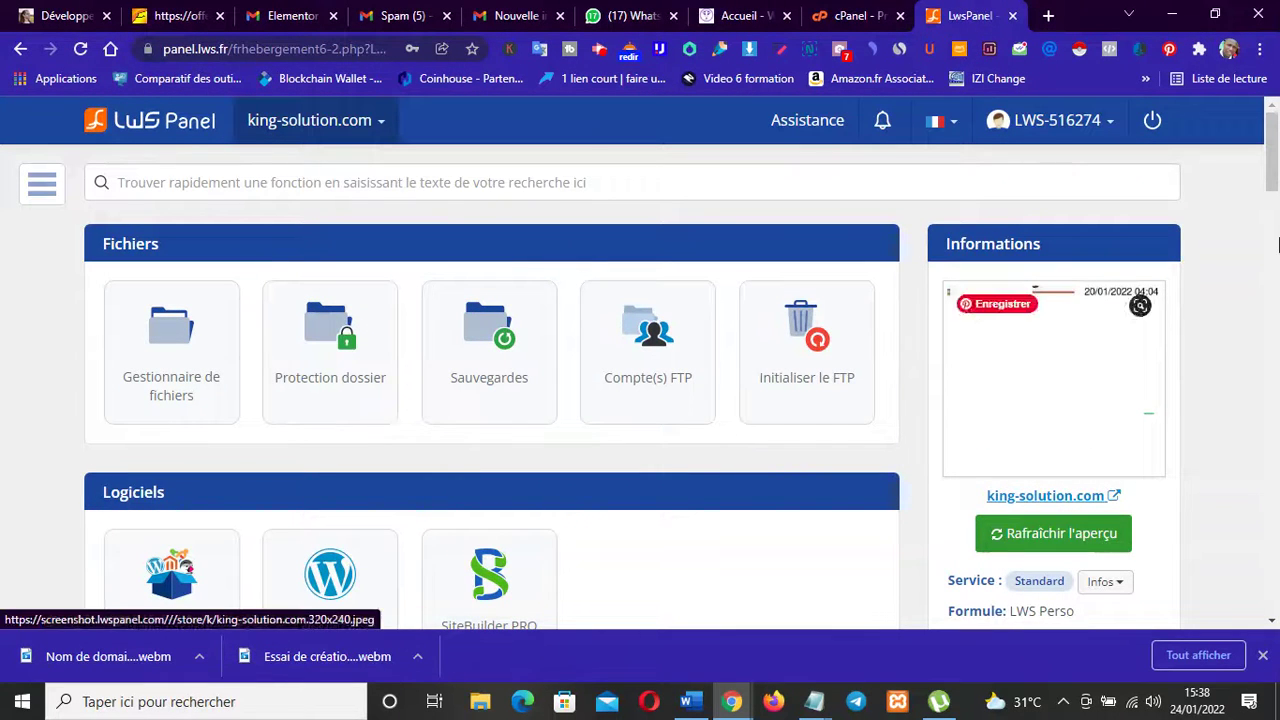
{"action": "mouse_move", "coordinate": [1268, 180]}
{"action": "left_mouse_down"}
{"action": "mouse_move", "coordinate": [1272, 240]}
{"action": "mouse_move", "coordinate": [1274, 183]}
{"action": "left_mouse_up"}
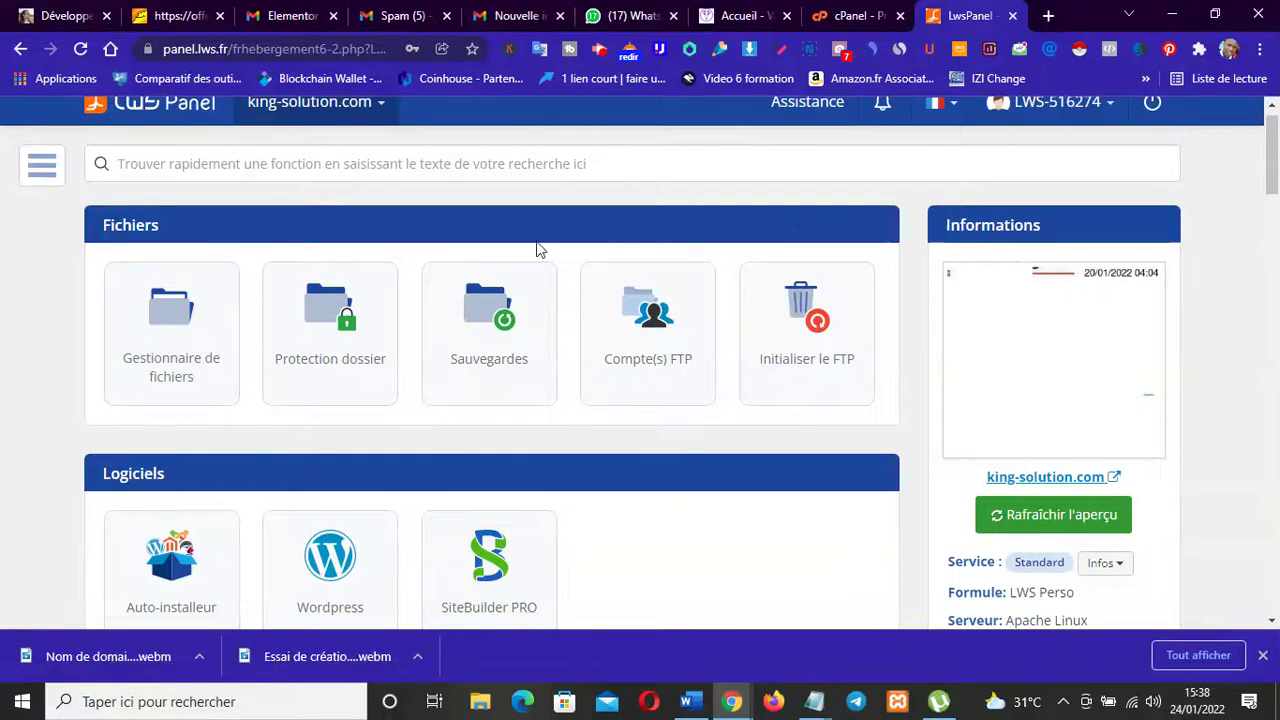
Step: Open the file manager of king-solution.com, look through the files in htdocs and return to the dashboard
{"action": "right_click", "coordinate": [158, 368]}
{"action": "left_click", "coordinate": [130, 333]}
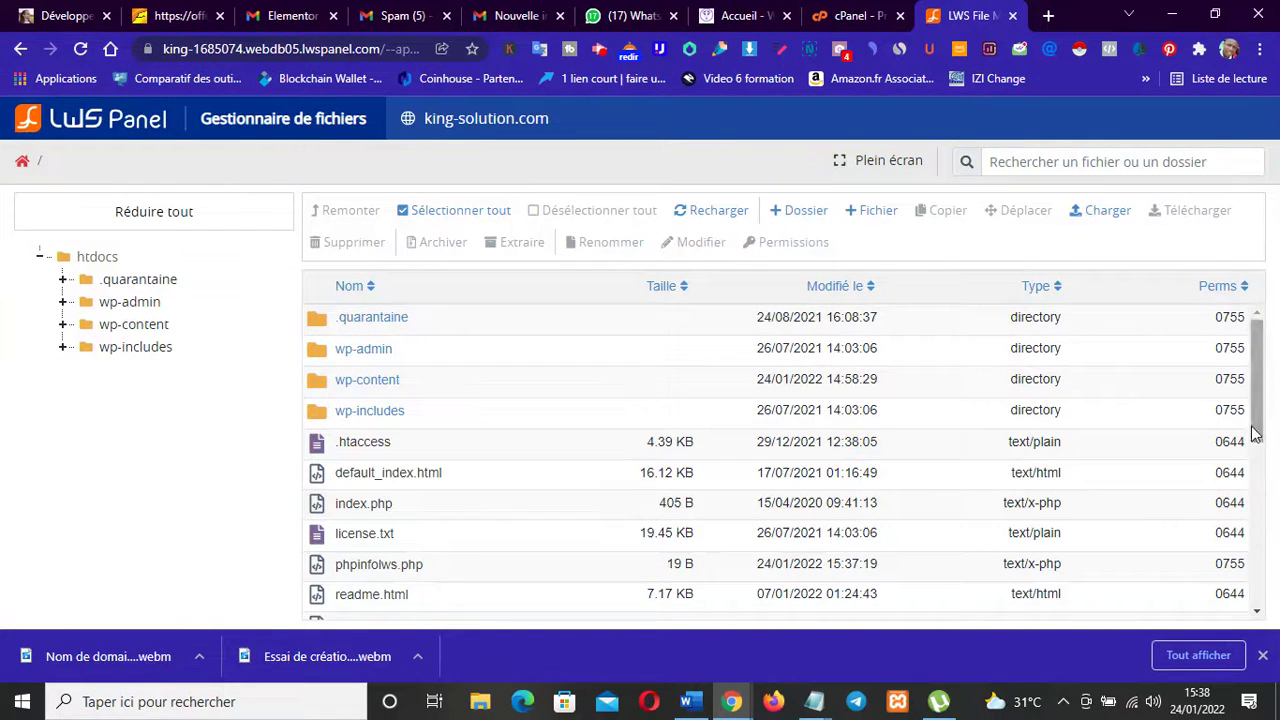
{"action": "left_click_drag", "start_coordinate": [1268, 425], "coordinate": [1273, 512]}
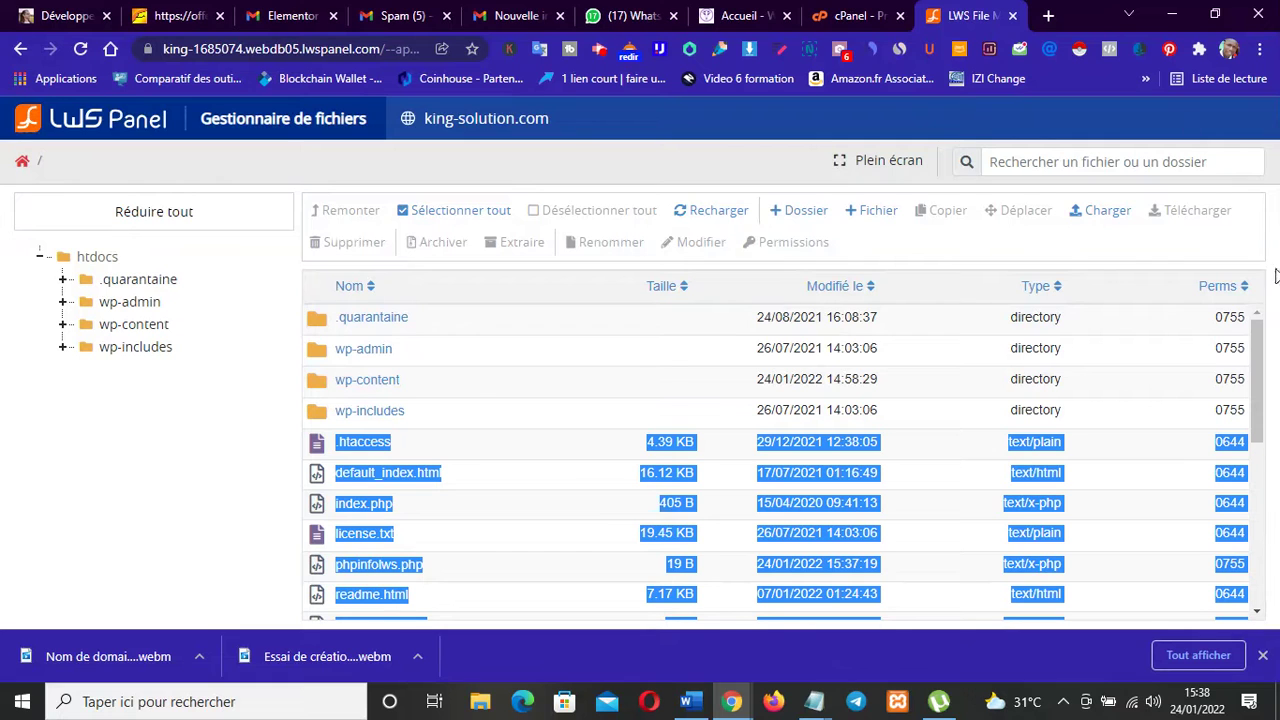
{"action": "left_click_drag", "start_coordinate": [1258, 400], "coordinate": [1268, 565]}
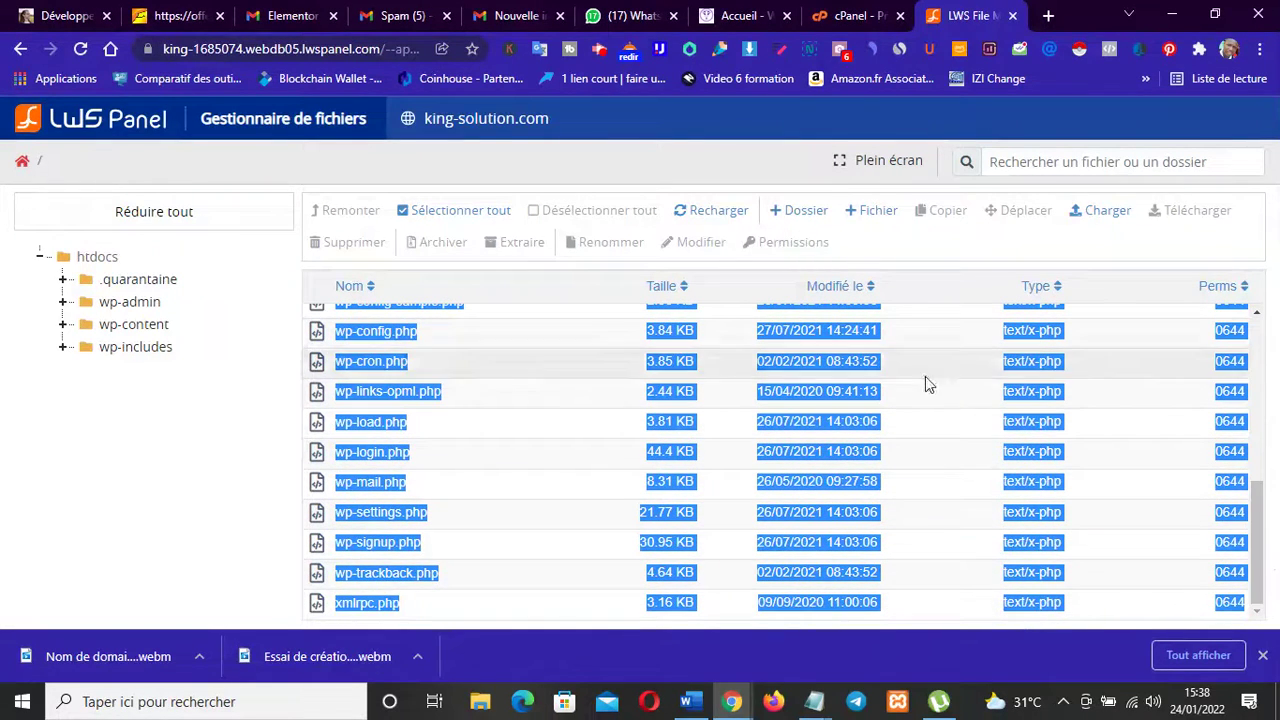
{"action": "scroll", "coordinate": [1266, 358], "scroll_direction": "up", "scroll_amount": 6}
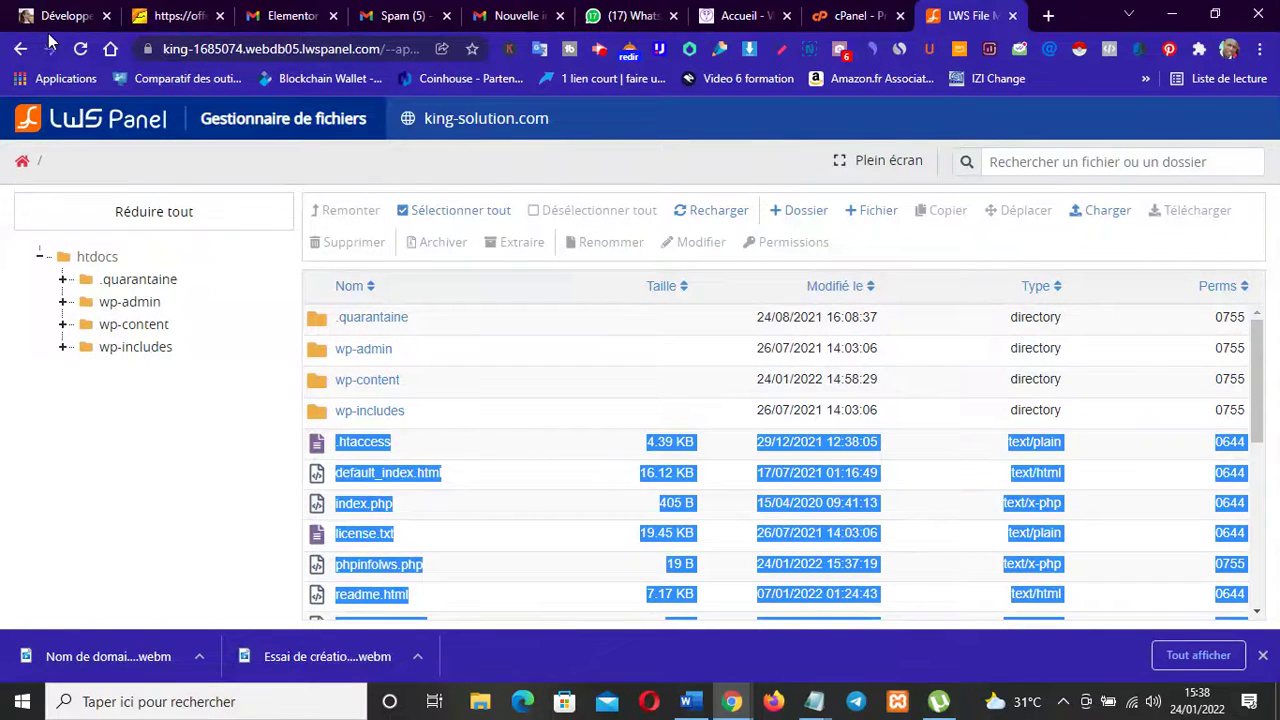
{"action": "left_click", "coordinate": [22, 49]}
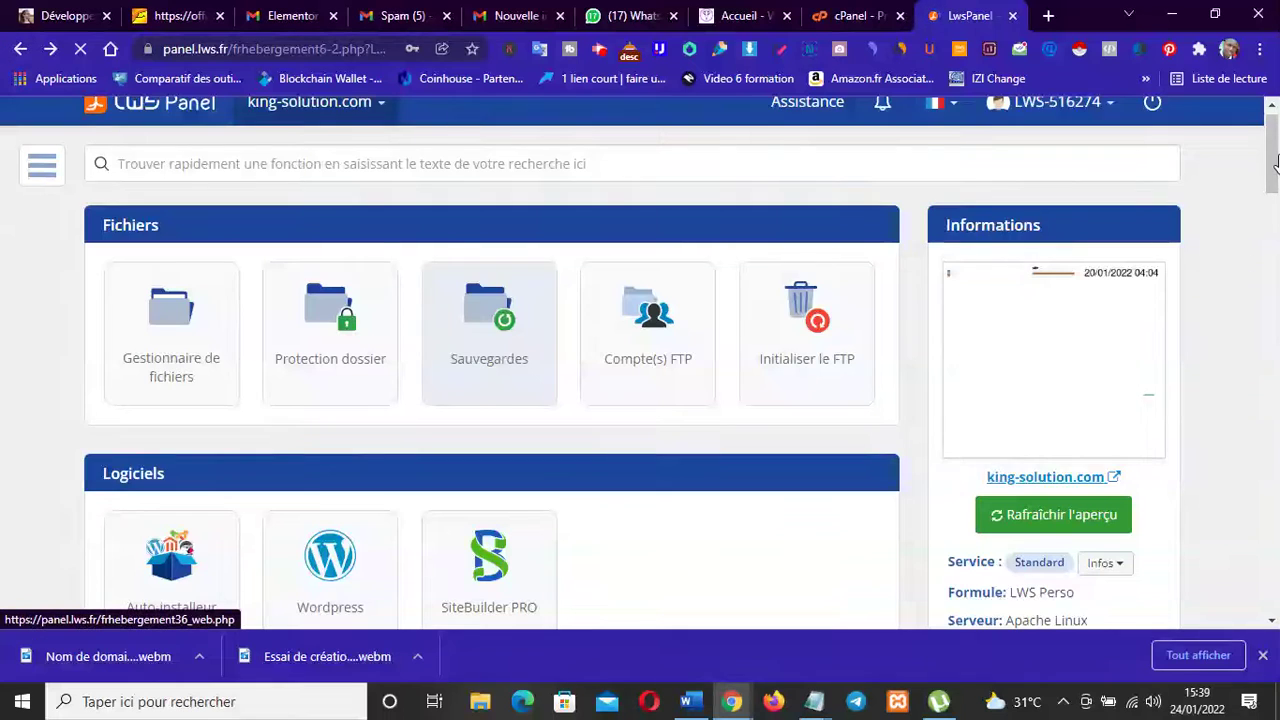
Step: Open the auto-installer for king-solution.com and choose Wordpress from the available CMS
{"action": "scroll", "coordinate": [1276, 160], "scroll_direction": "down", "scroll_amount": 3}
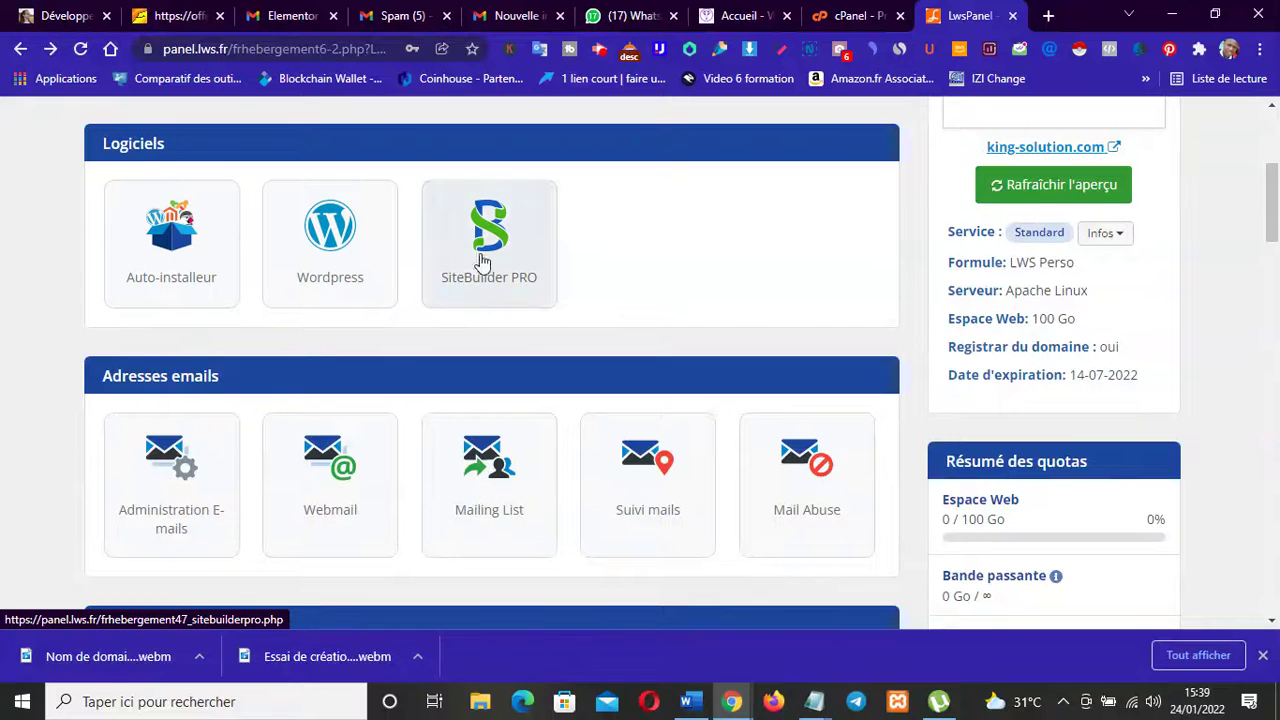
{"action": "left_click", "coordinate": [174, 291]}
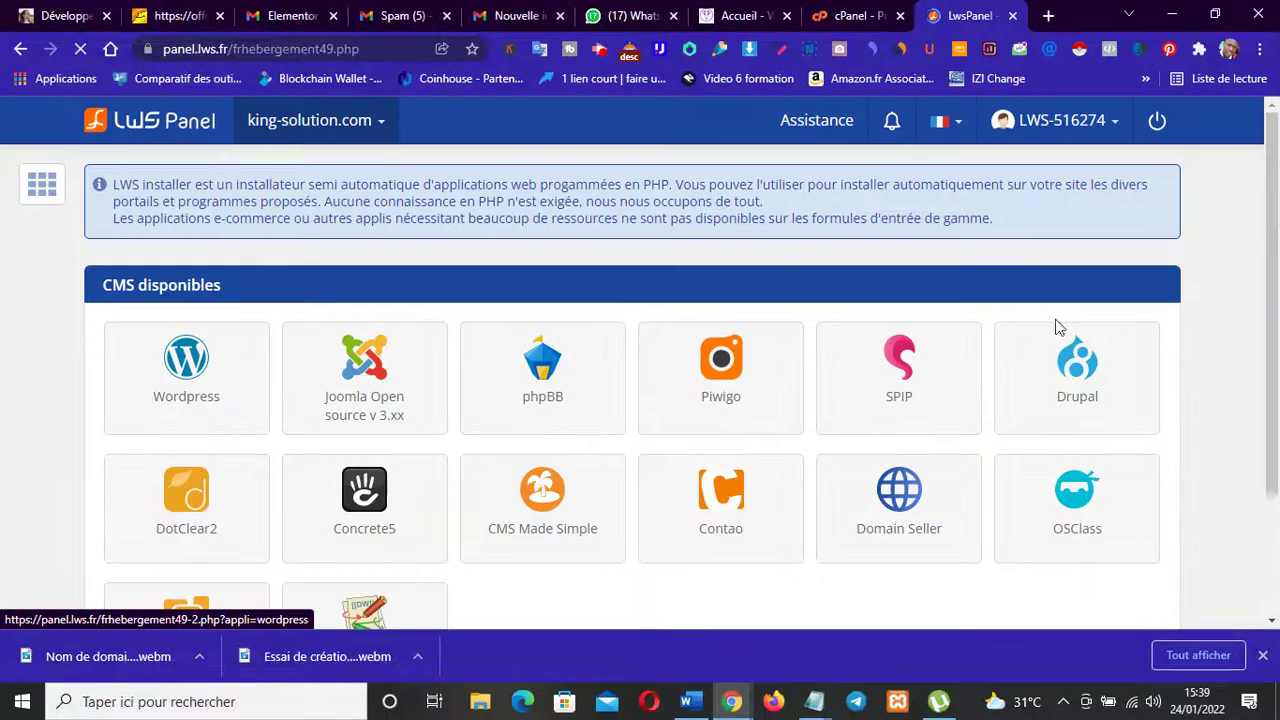
{"action": "scroll", "coordinate": [1000, 330], "scroll_direction": "down", "scroll_amount": 2}
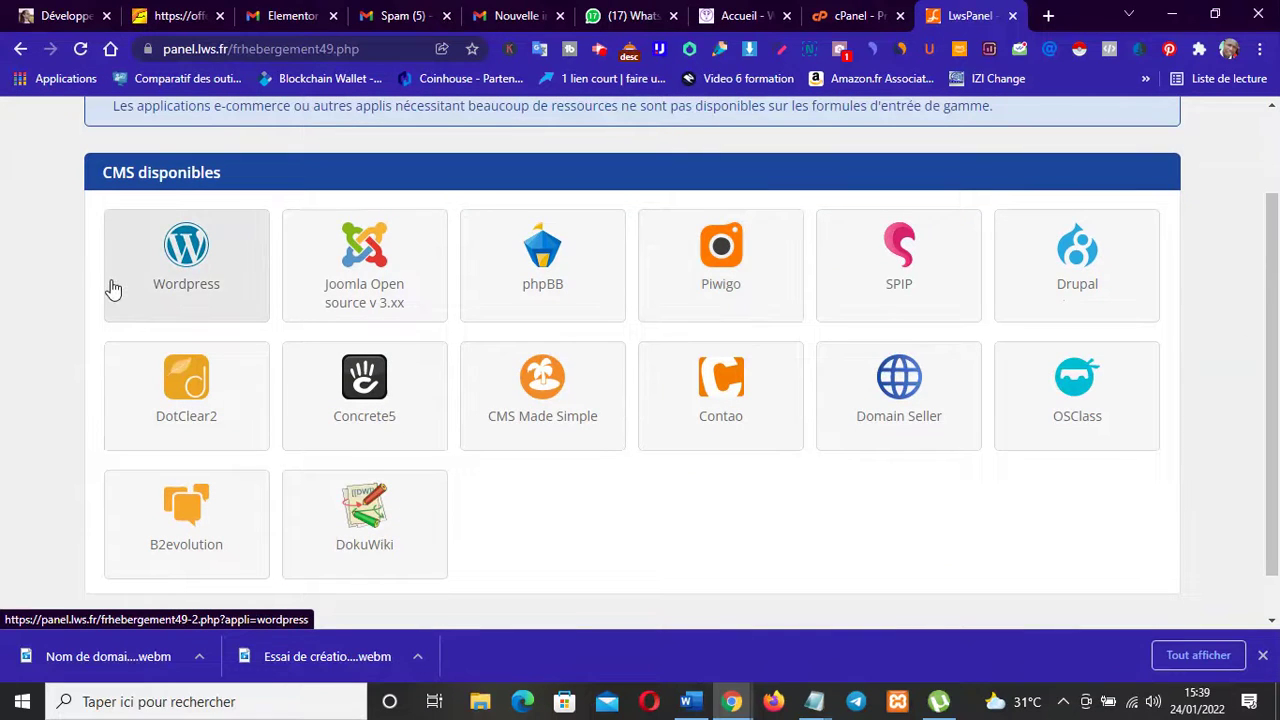
{"action": "left_click", "coordinate": [228, 269]}
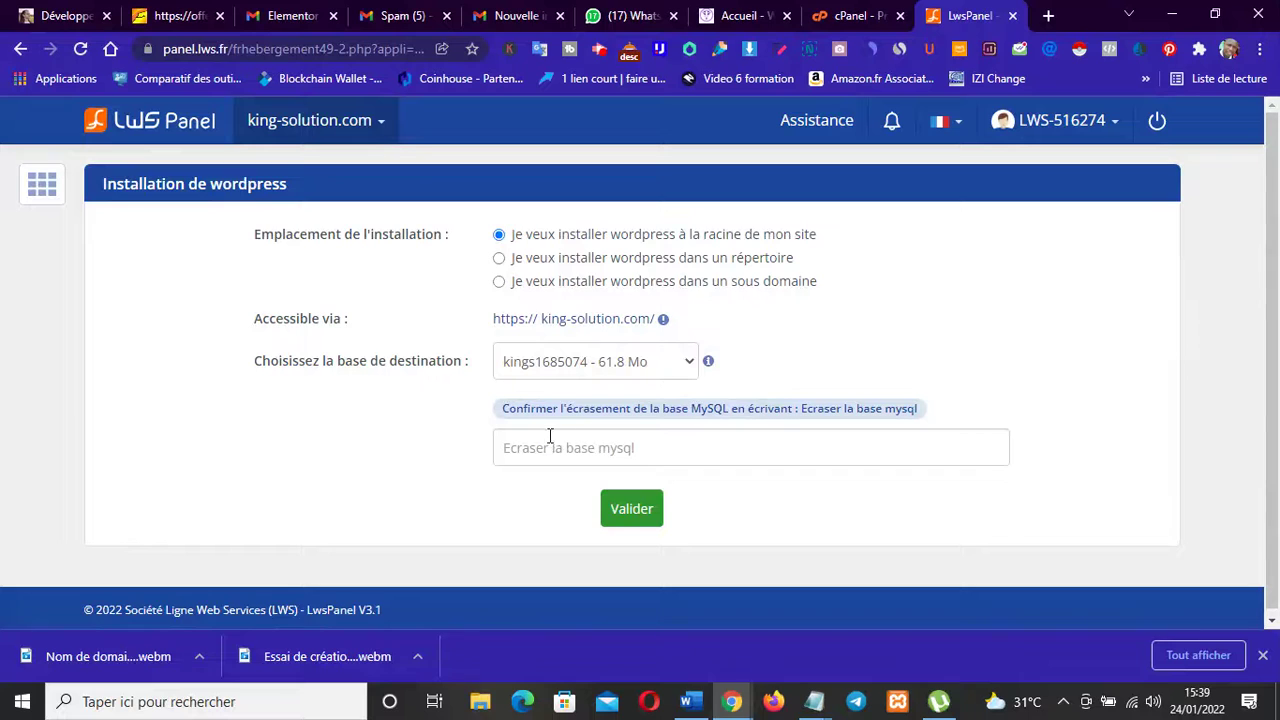
Step: Enter the overwrite confirmation "Ecraser la base mysql" and set the WordPress installation location to the site root
{"action": "left_click", "coordinate": [630, 447]}
{"action": "left_click", "coordinate": [593, 491]}
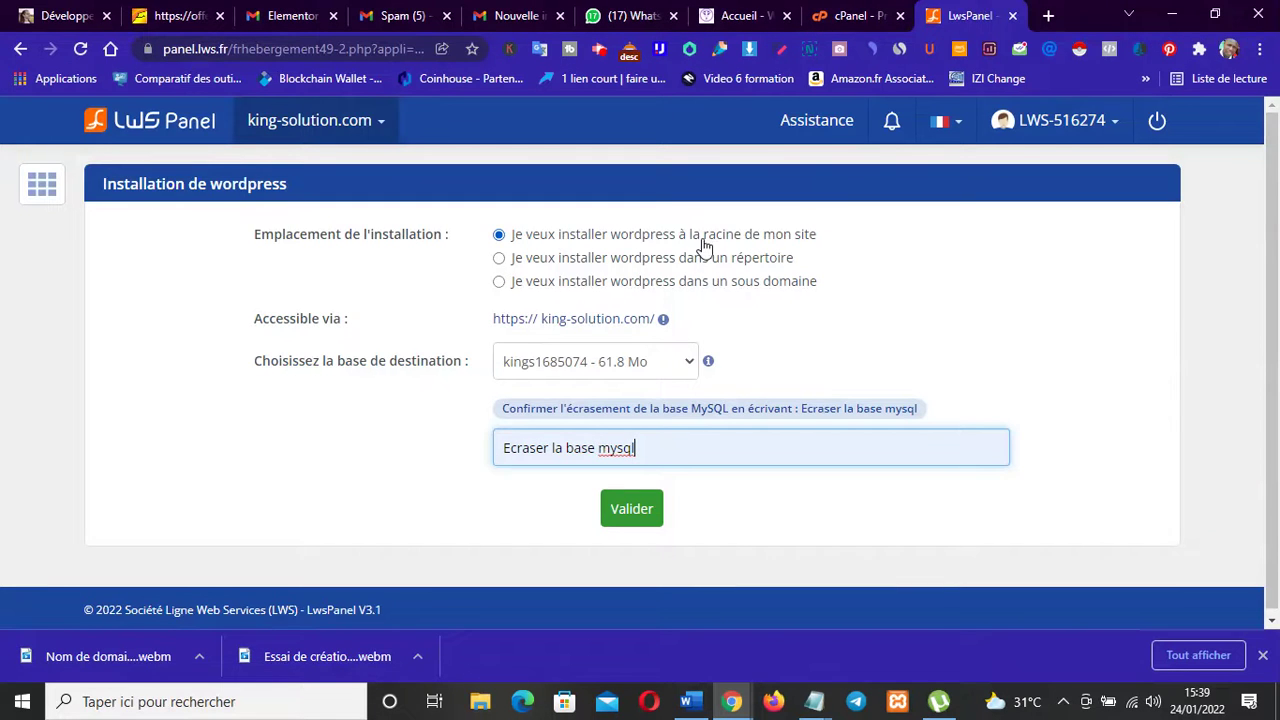
{"action": "mouse_move", "coordinate": [708, 361]}
{"action": "left_click", "coordinate": [498, 260]}
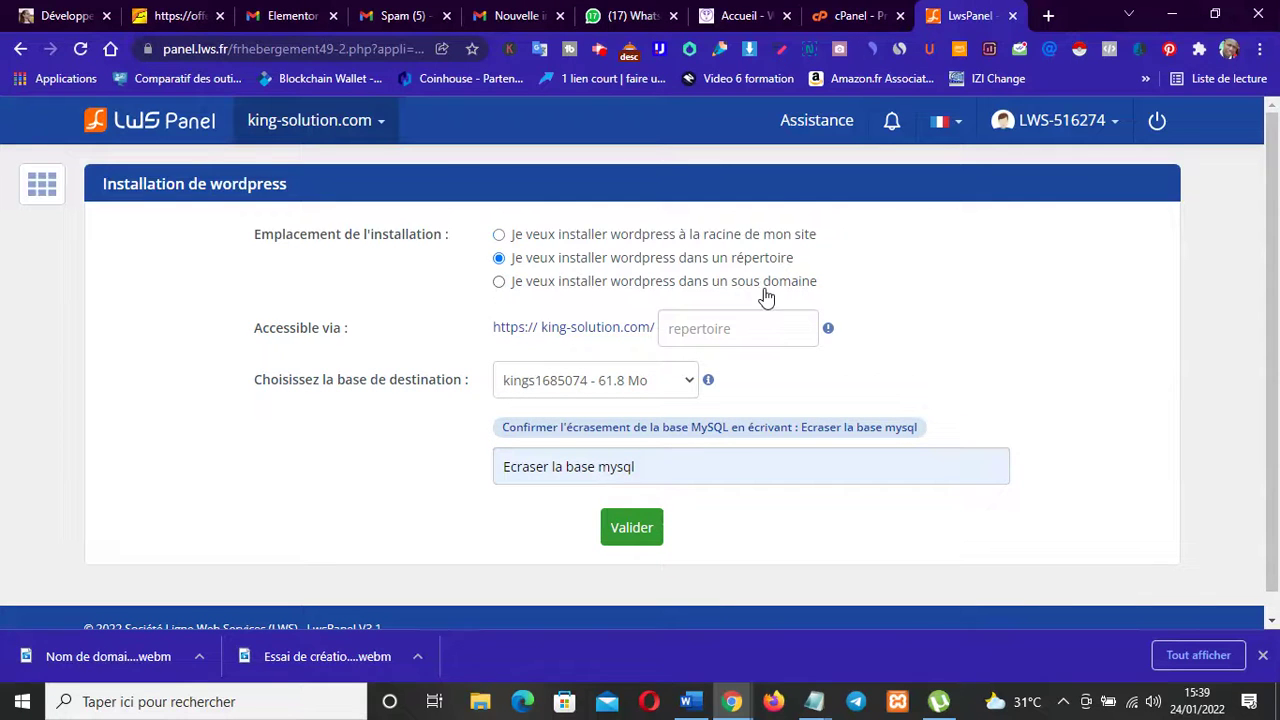
{"action": "left_click", "coordinate": [560, 238]}
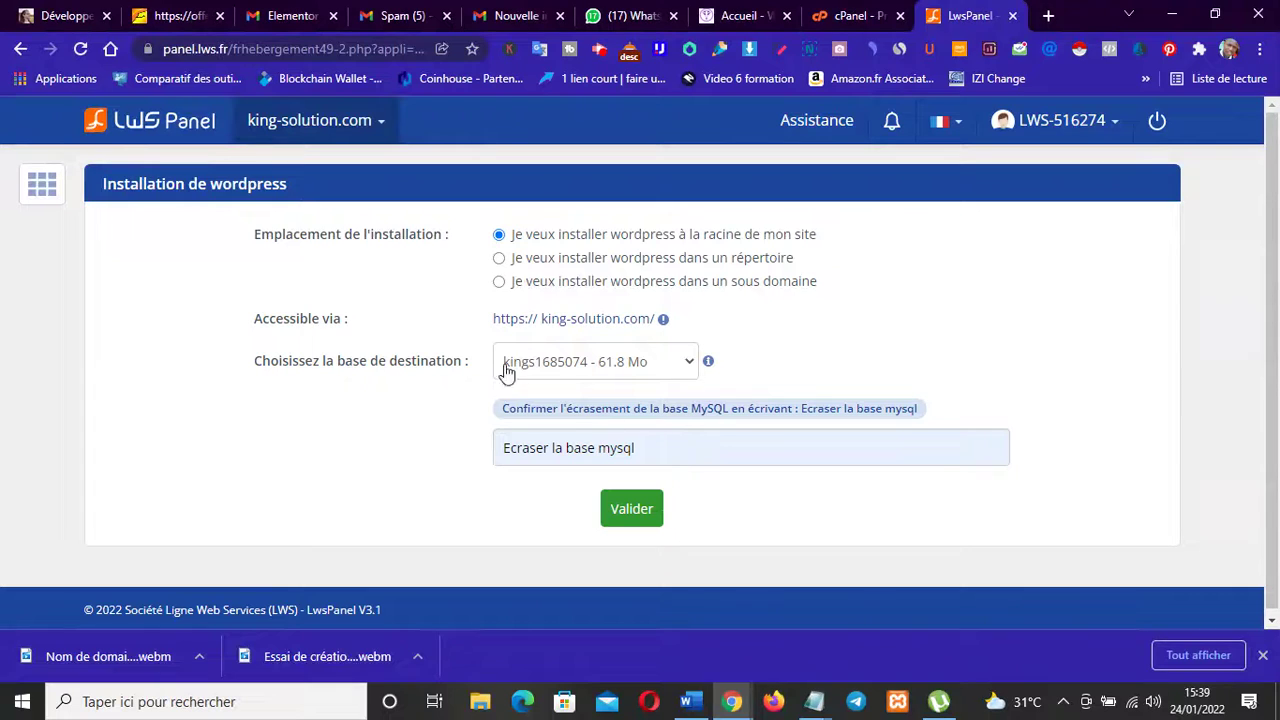
Step: Keep the selected destination database, launch the WordPress installation and dismiss the confirmation dialog
{"action": "left_click", "coordinate": [580, 368]}
{"action": "left_click", "coordinate": [580, 368]}
{"action": "left_click", "coordinate": [632, 509]}
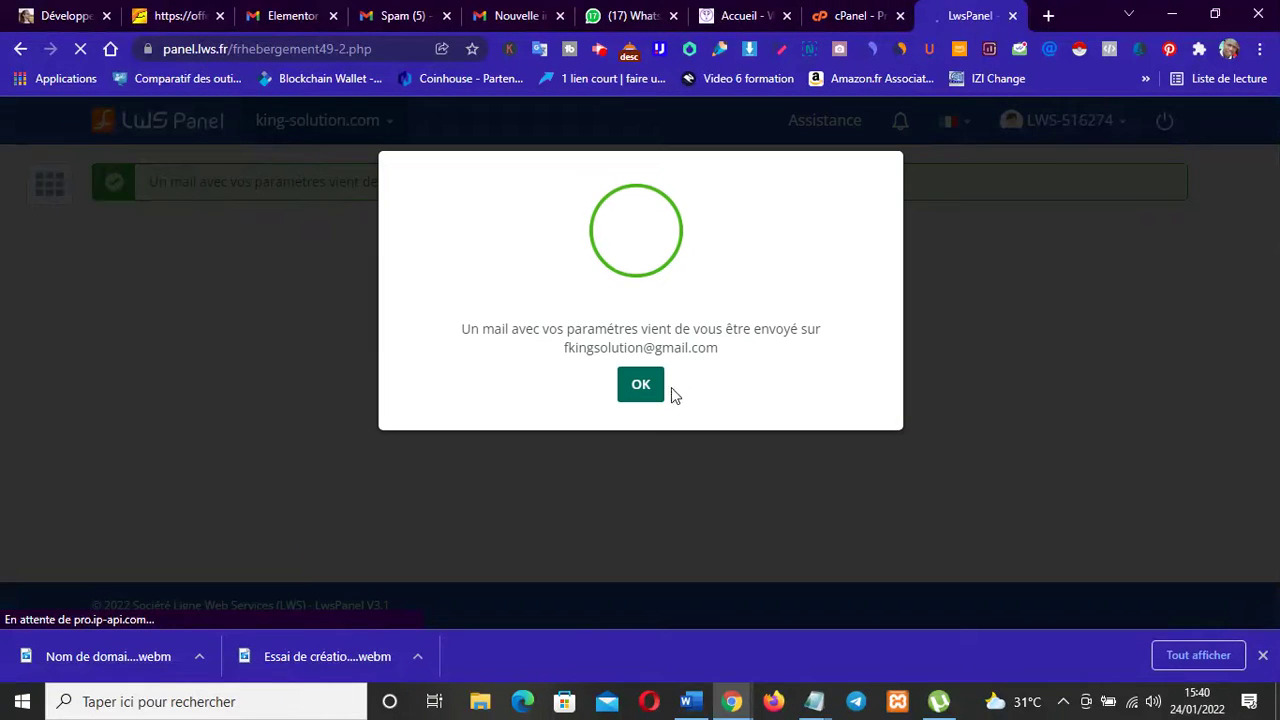
{"action": "left_click", "coordinate": [641, 386]}
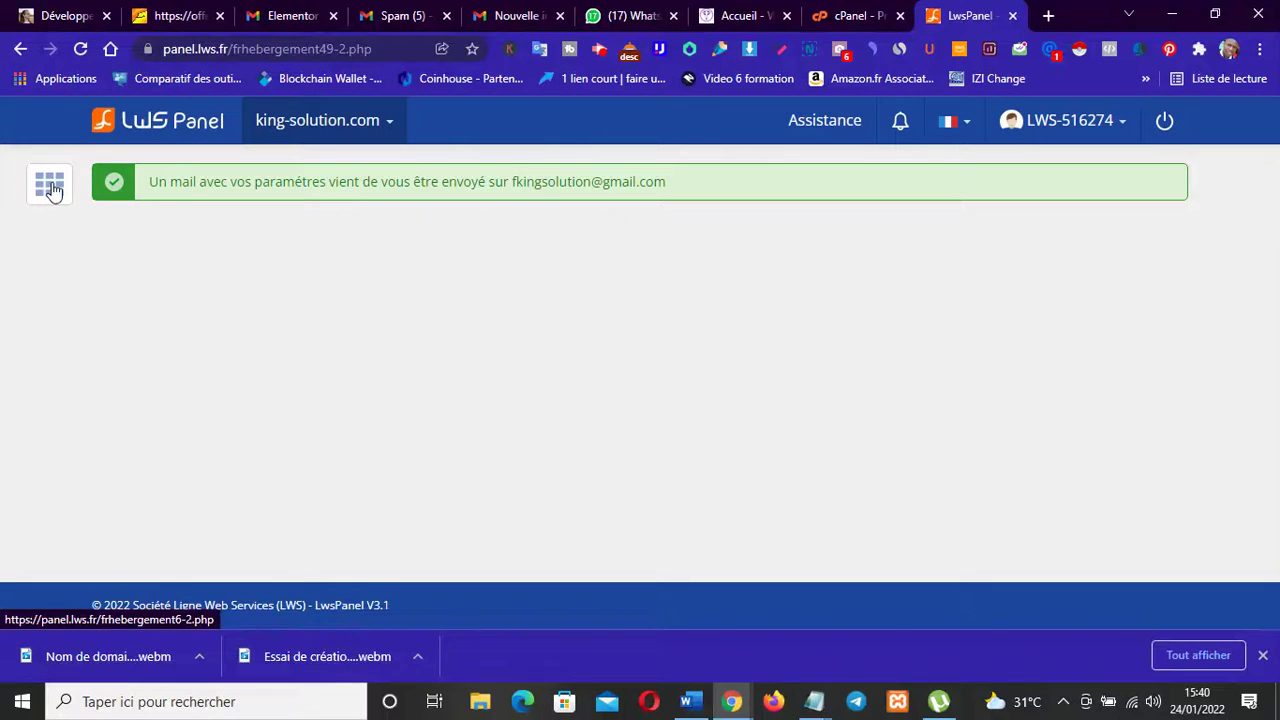
Step: Return to the king-solution.com dashboard and examine its software, email, database and PHP tools and the quota summary
{"action": "left_click", "coordinate": [50, 184]}
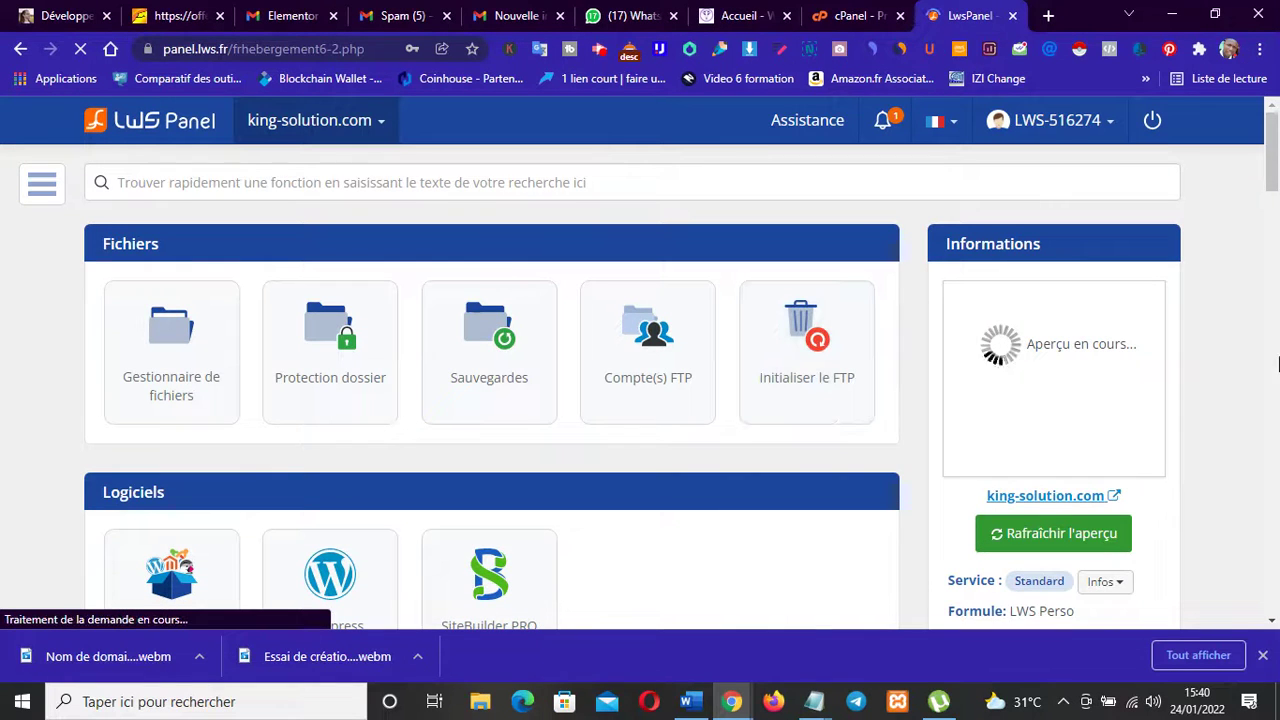
{"action": "left_click_drag", "start_coordinate": [1272, 152], "coordinate": [1272, 182]}
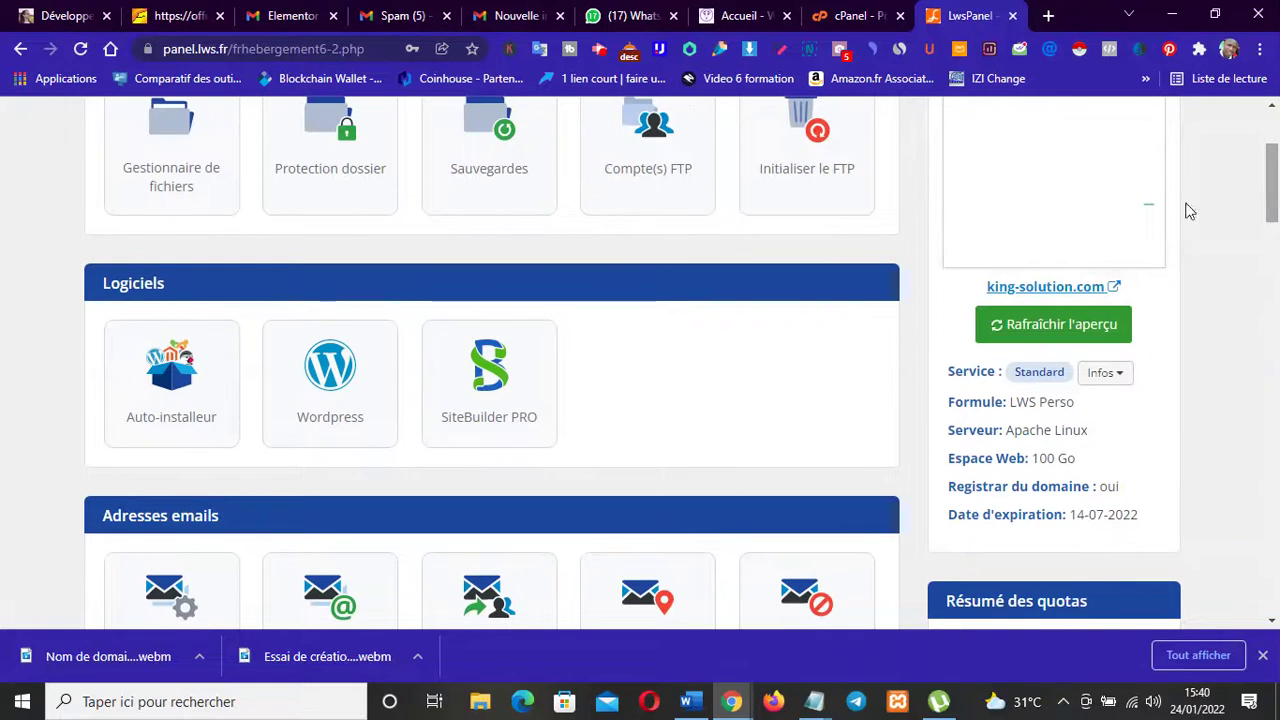
{"action": "scroll", "coordinate": [531, 320], "scroll_direction": "down", "scroll_amount": 2}
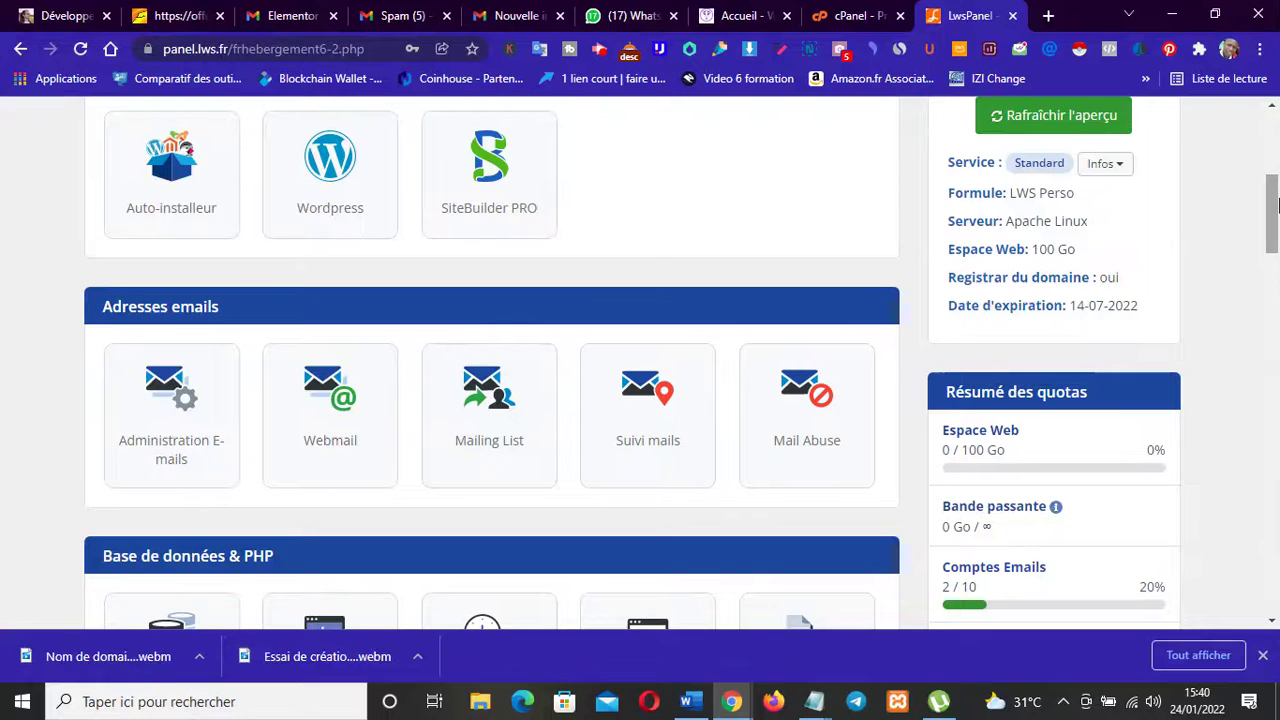
{"action": "left_click_drag", "start_coordinate": [1278, 205], "coordinate": [1278, 247]}
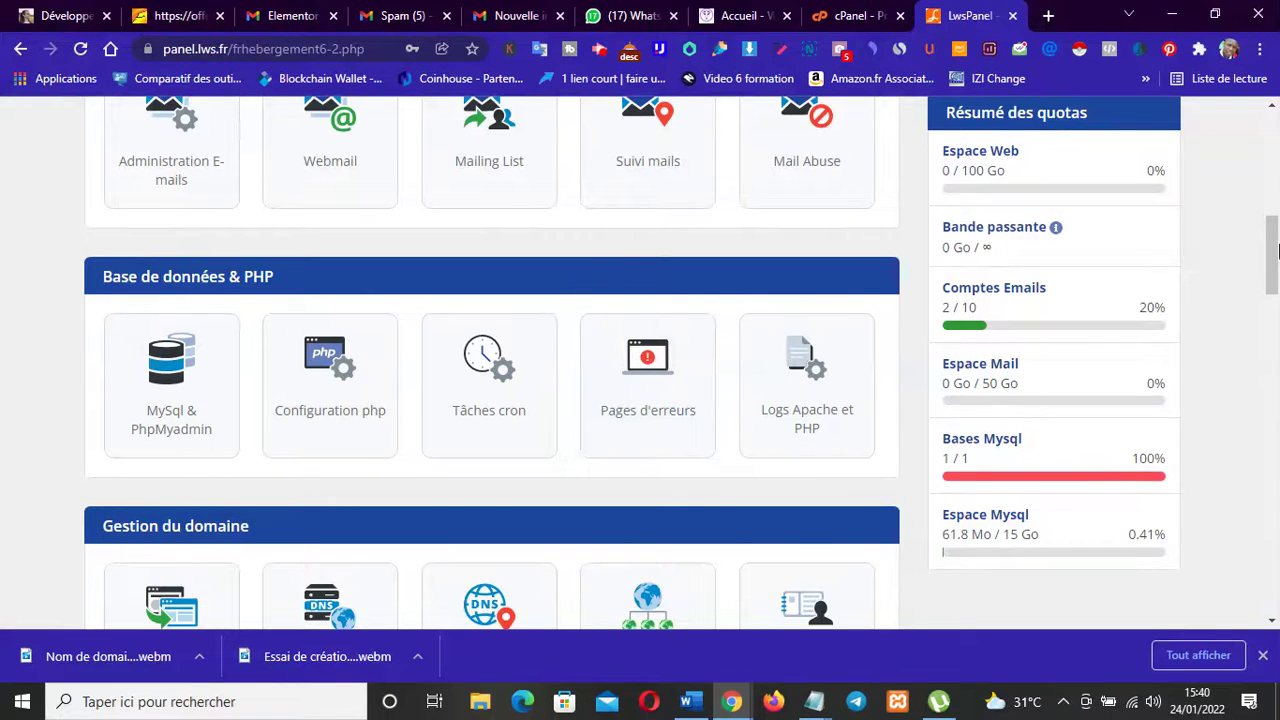
{"action": "left_click_drag", "start_coordinate": [1275, 250], "coordinate": [1275, 278]}
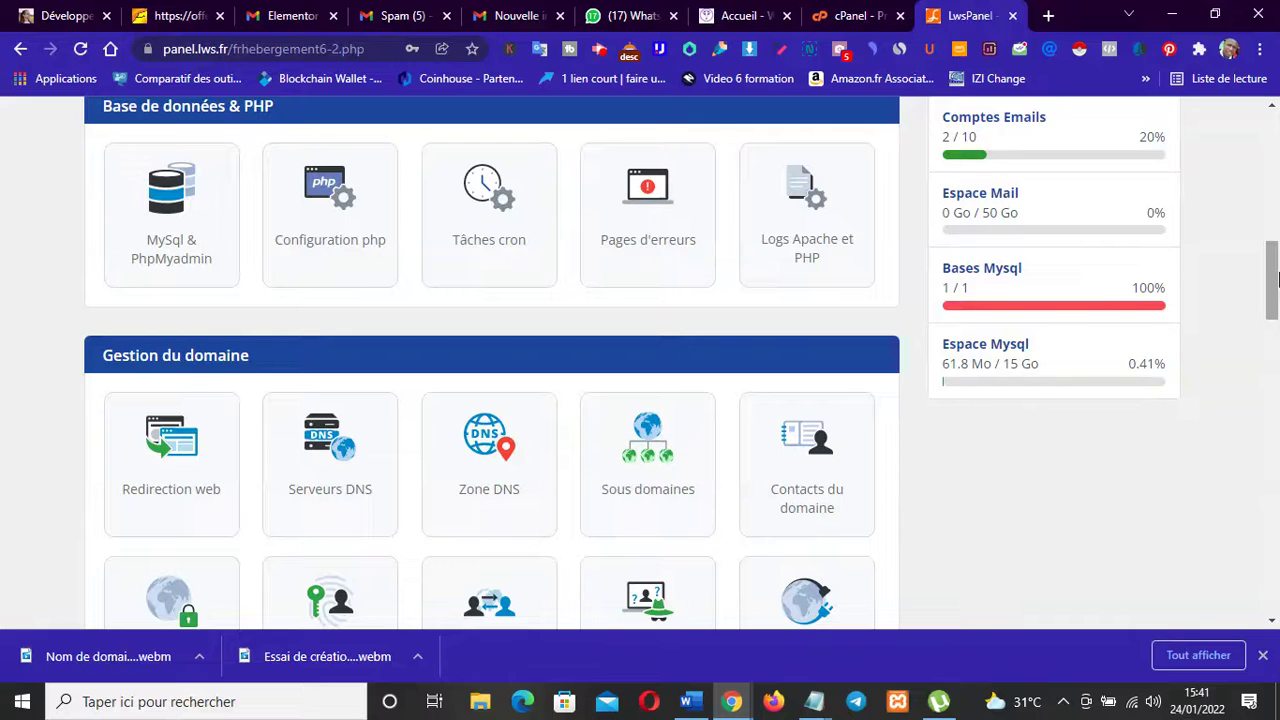
{"action": "left_click", "coordinate": [1278, 279]}
{"action": "right_click", "coordinate": [1278, 271]}
{"action": "left_click", "coordinate": [1278, 279]}
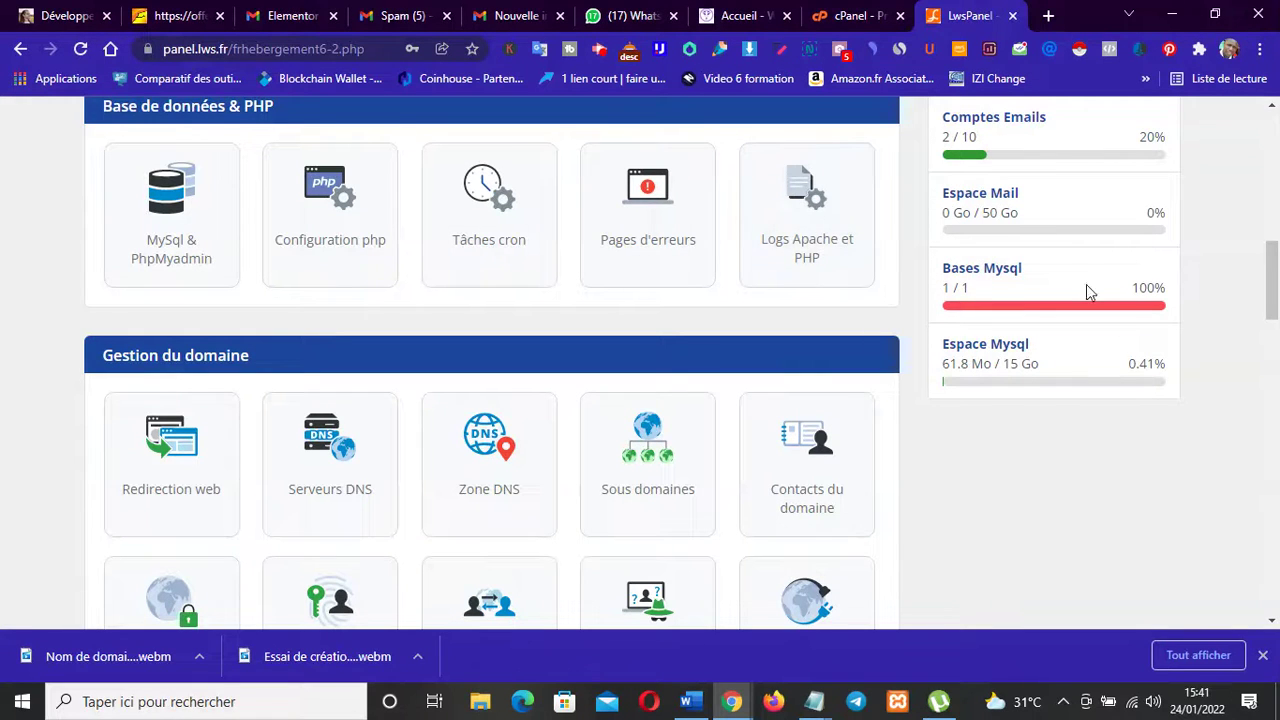
Step: Examine the dashboard's domain management, optimisation and performance, and security sections
{"action": "left_click_drag", "start_coordinate": [1278, 295], "coordinate": [1278, 326]}
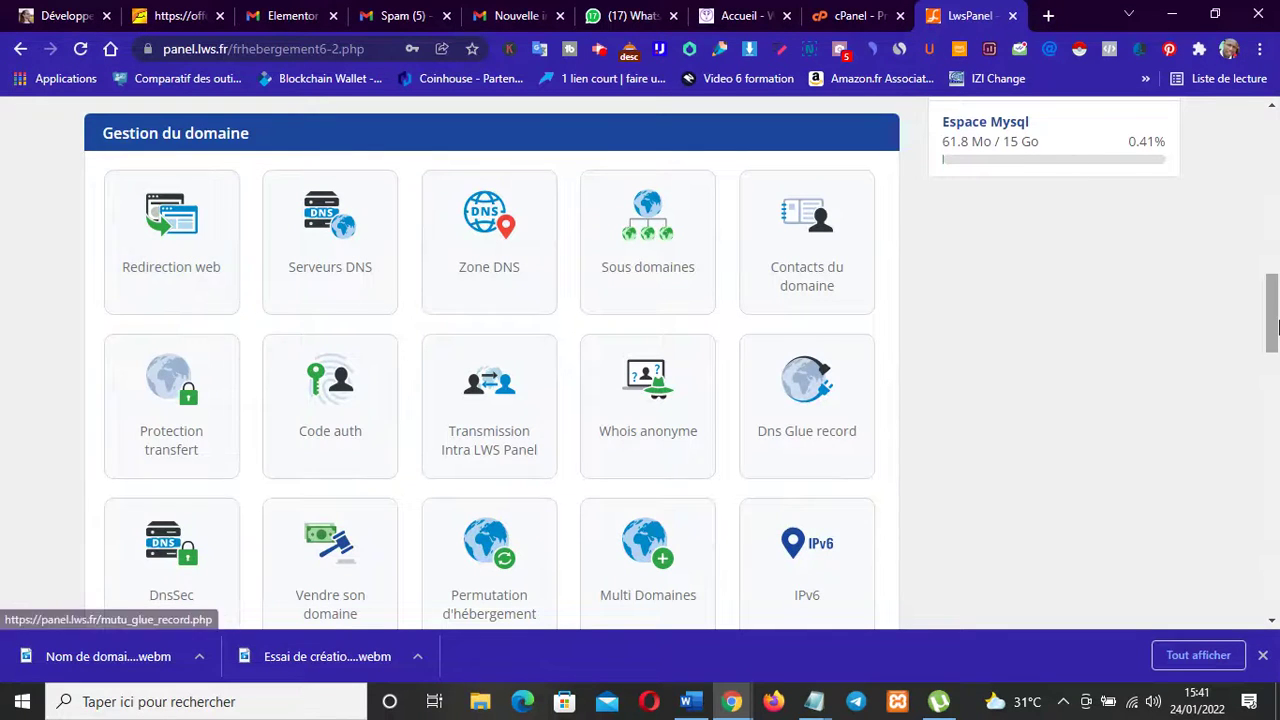
{"action": "scroll", "coordinate": [1275, 325], "scroll_direction": "up", "scroll_amount": 1}
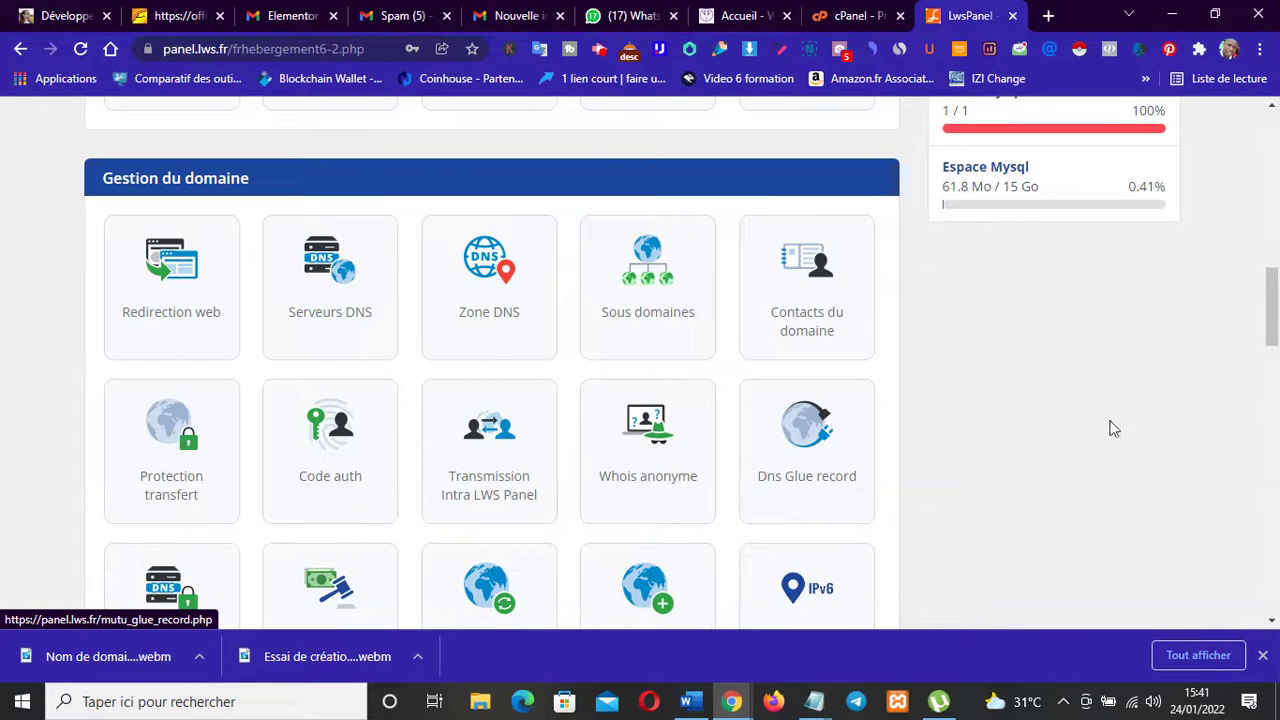
{"action": "left_click_drag", "start_coordinate": [1276, 286], "coordinate": [1276, 295]}
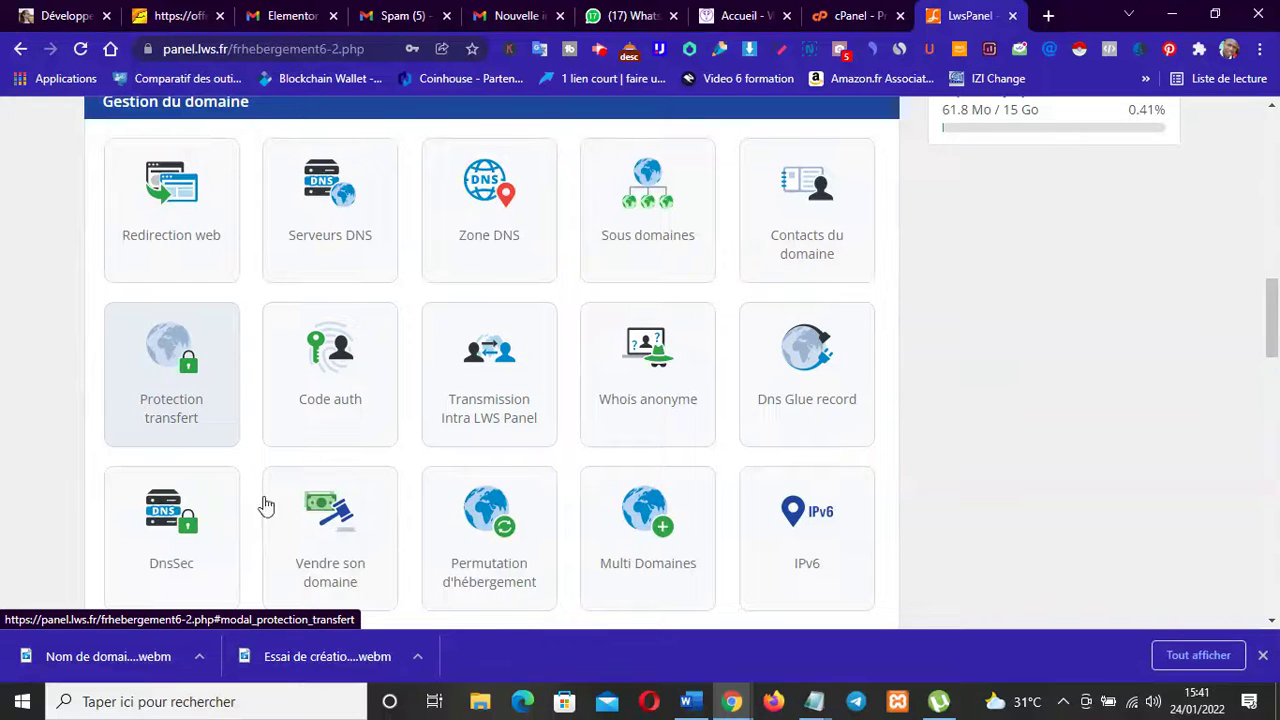
{"action": "left_click_drag", "start_coordinate": [1276, 297], "coordinate": [1276, 360]}
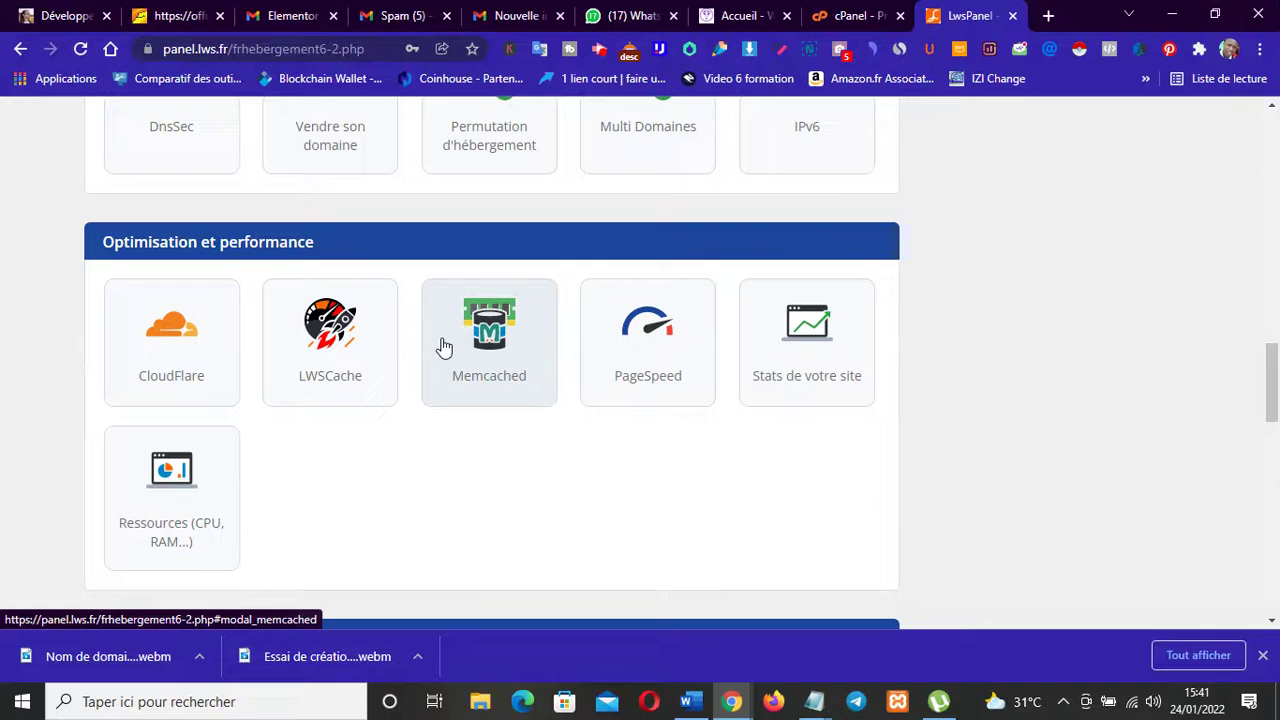
{"action": "triple_click", "coordinate": [251, 242]}
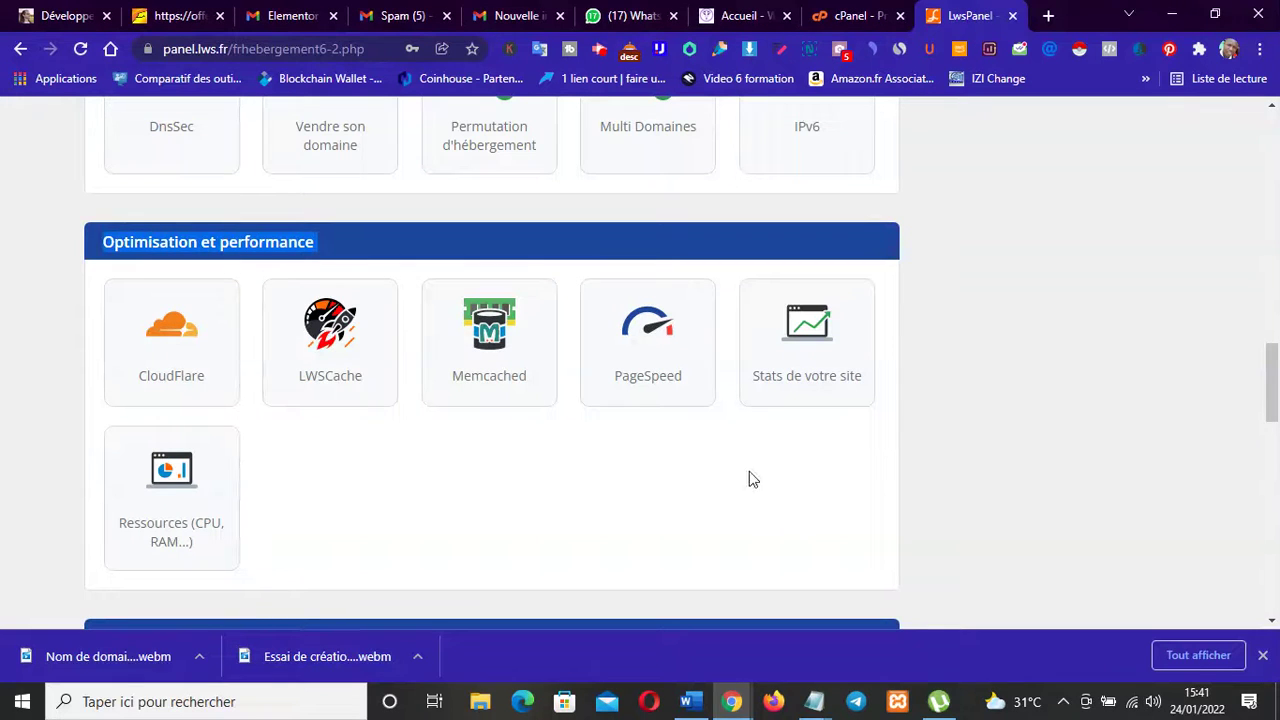
{"action": "left_click", "coordinate": [785, 510]}
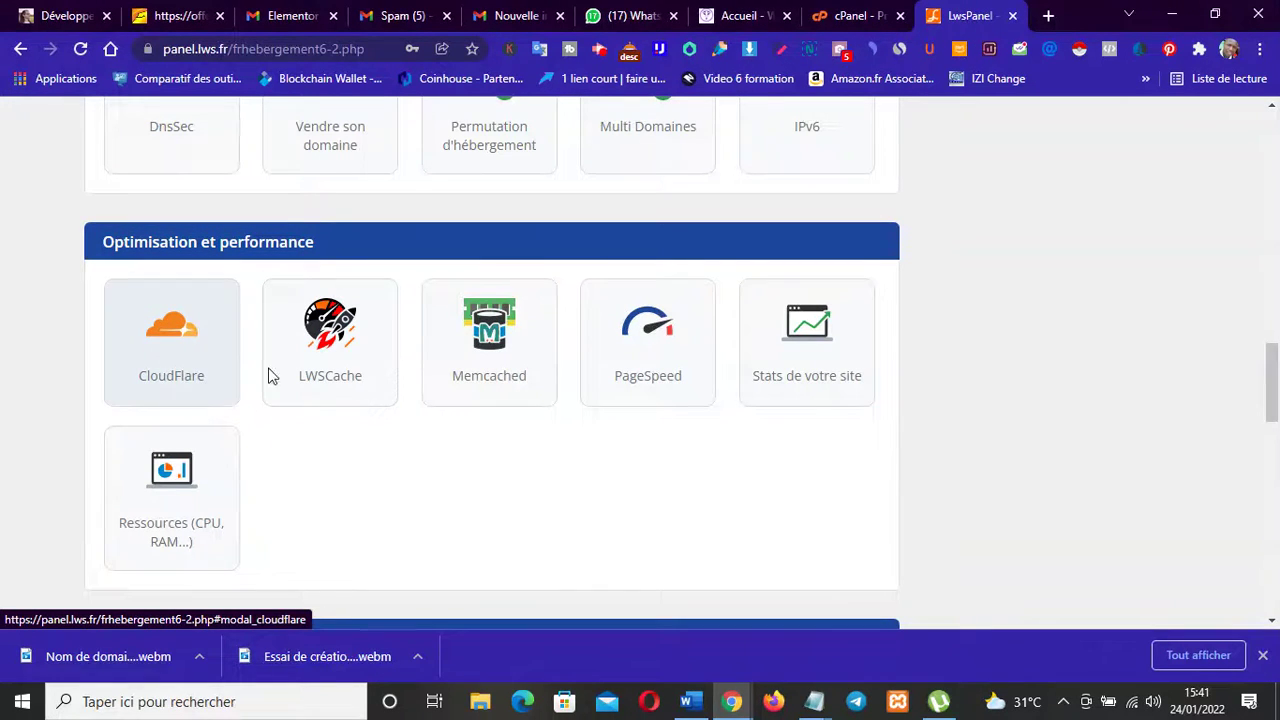
{"action": "left_click_drag", "start_coordinate": [1276, 406], "coordinate": [1276, 466]}
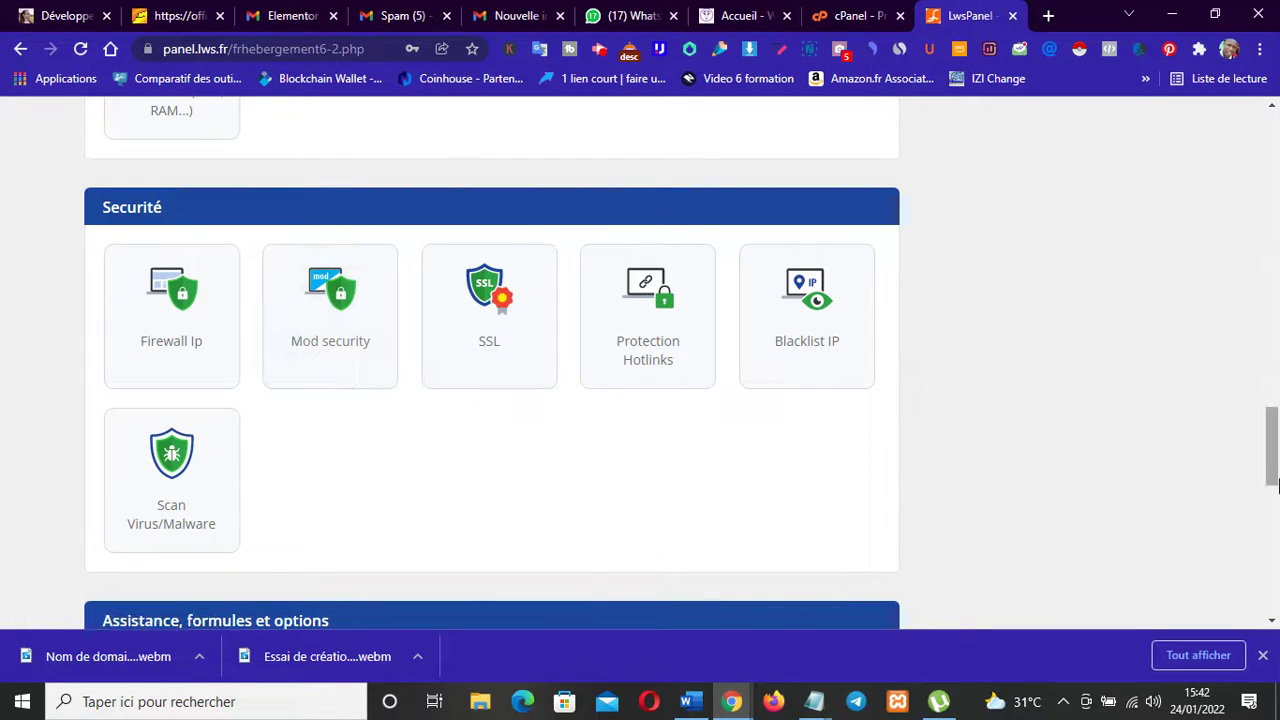
Step: Check the SSL security tool and examine the dashboard's assistance, plans and options section and its recommendations section
{"action": "left_click", "coordinate": [488, 315]}
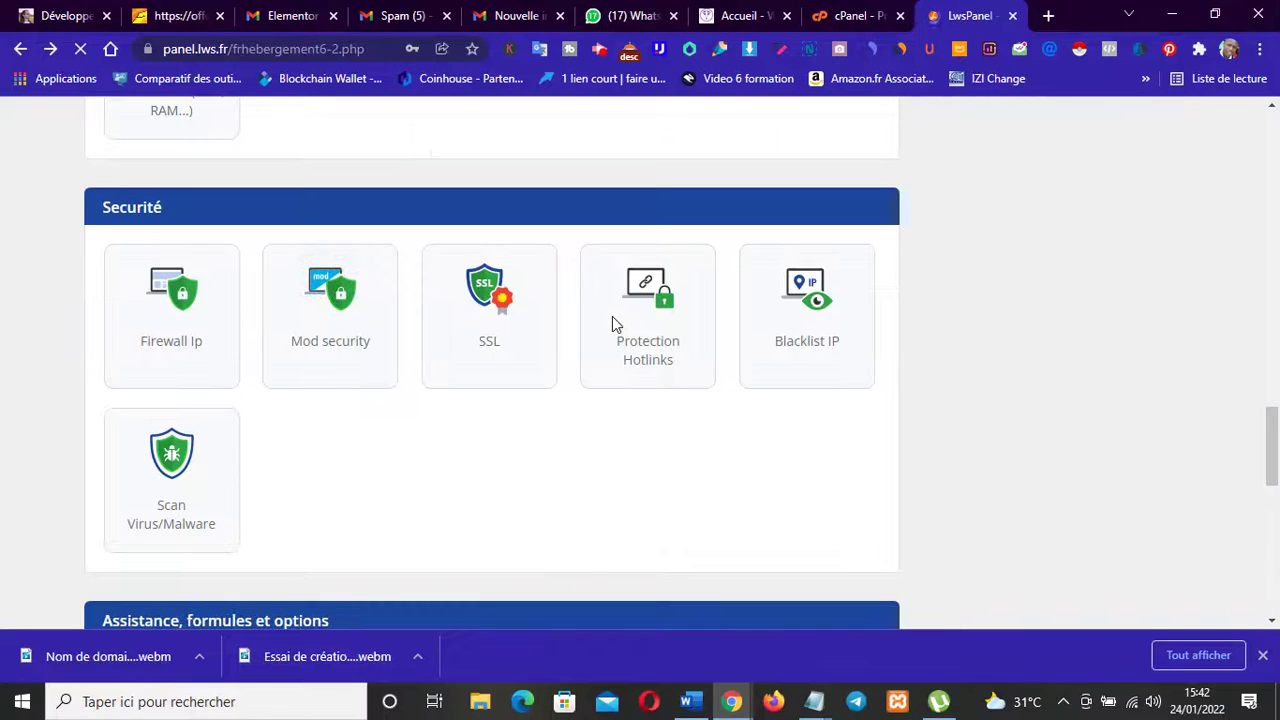
{"action": "scroll", "coordinate": [1276, 543], "scroll_direction": "down", "scroll_amount": 5}
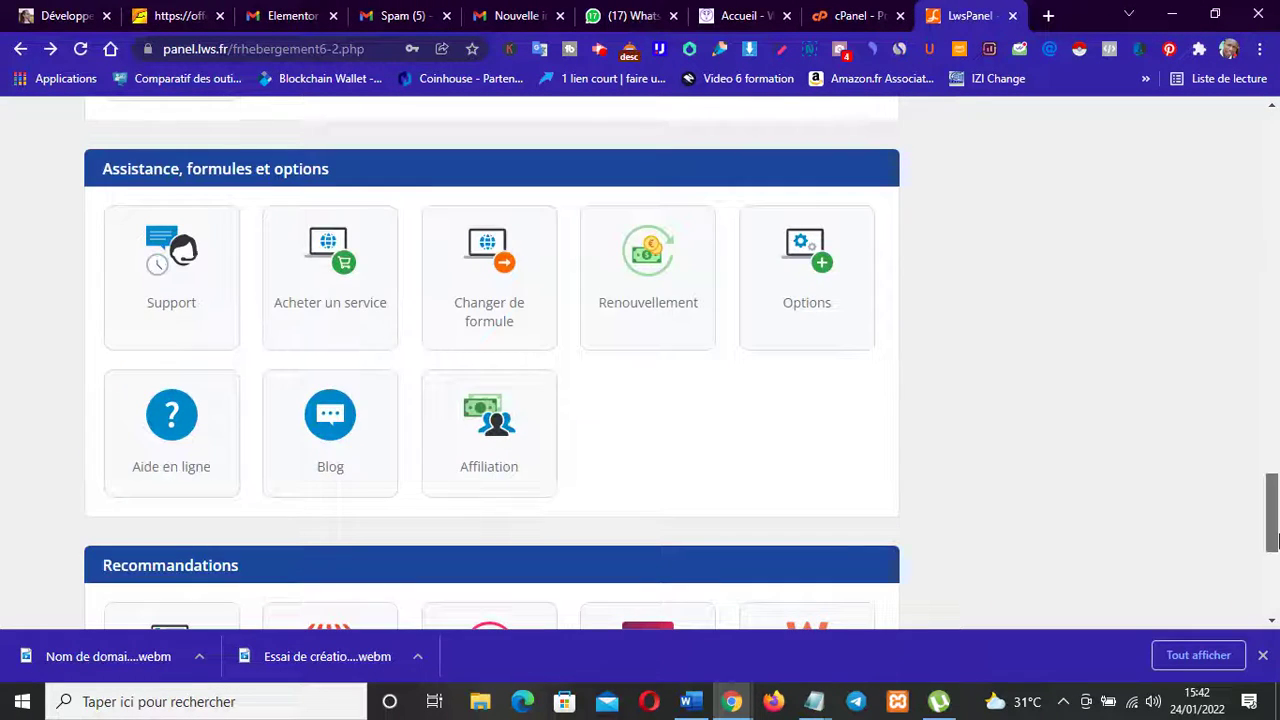
{"action": "scroll", "coordinate": [1276, 545], "scroll_direction": "up", "scroll_amount": 2}
{"action": "scroll", "coordinate": [1273, 548], "scroll_direction": "down", "scroll_amount": 2}
{"action": "scroll", "coordinate": [1272, 550], "scroll_direction": "up", "scroll_amount": 1}
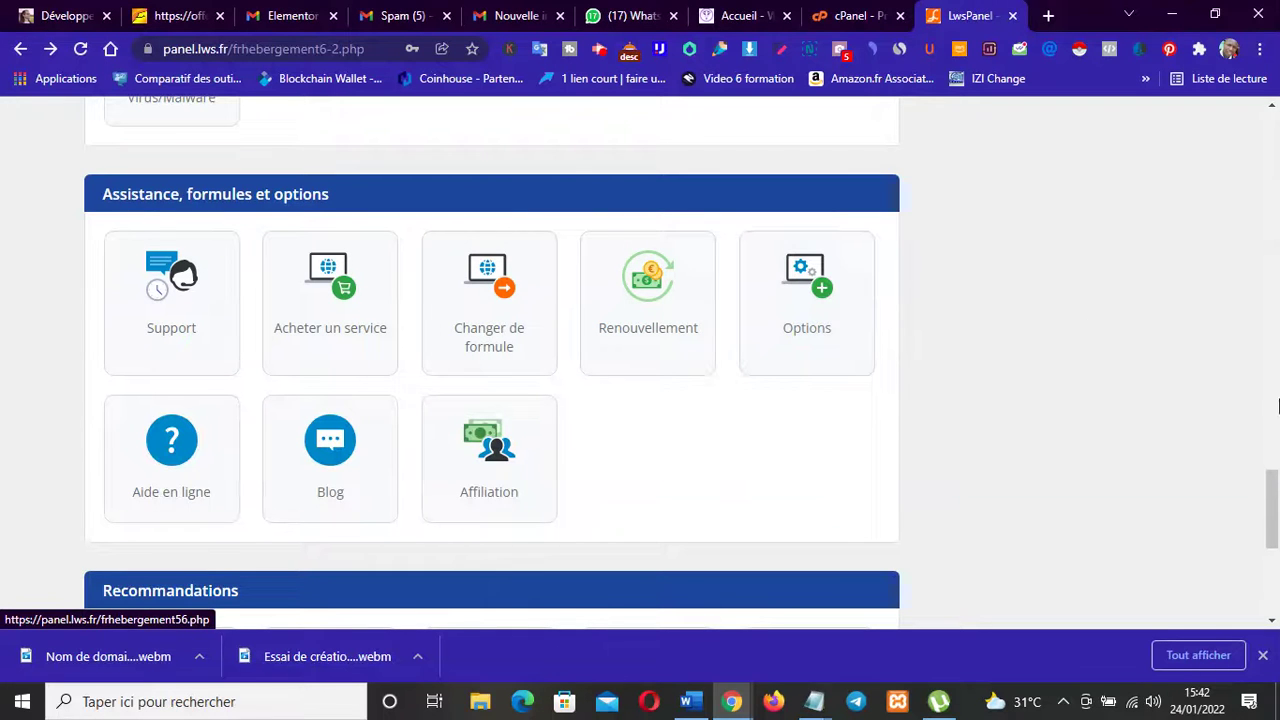
{"action": "left_click_drag", "start_coordinate": [1277, 485], "coordinate": [1277, 562]}
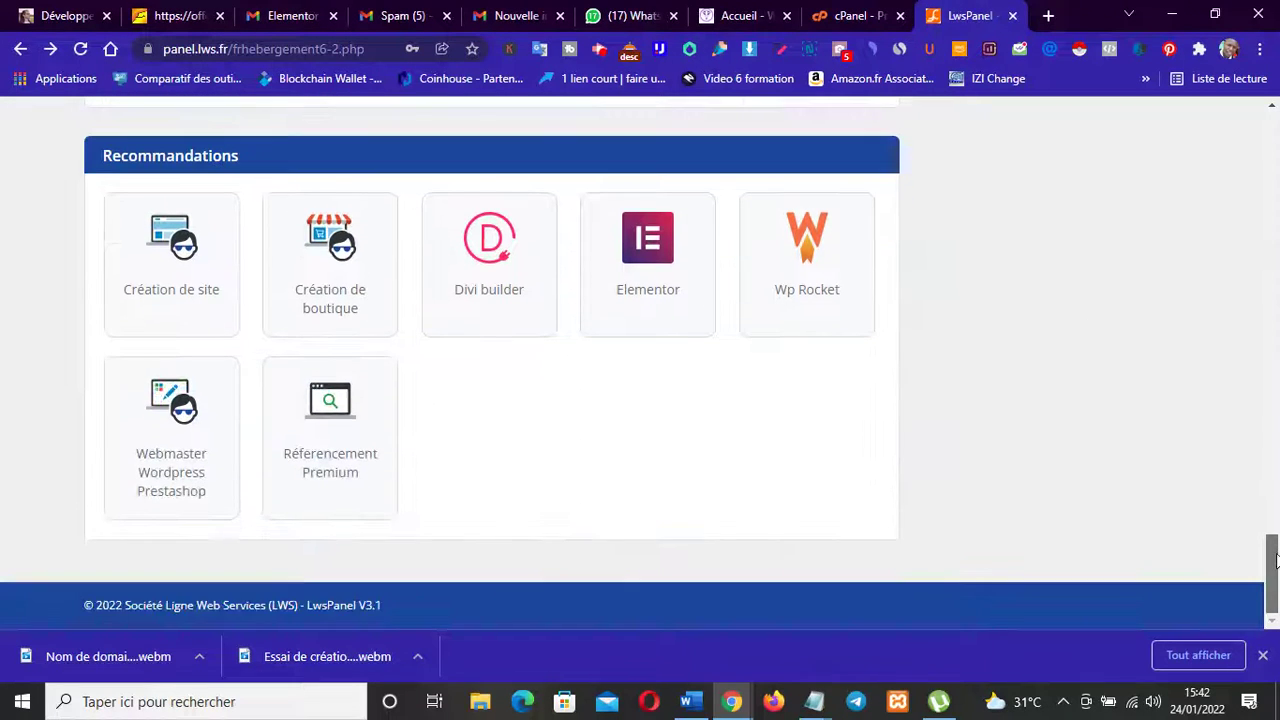
Step: View the Divi Builder recommendation's description and feature list, and return to the king-solution.com dashboard
{"action": "left_click", "coordinate": [471, 338]}
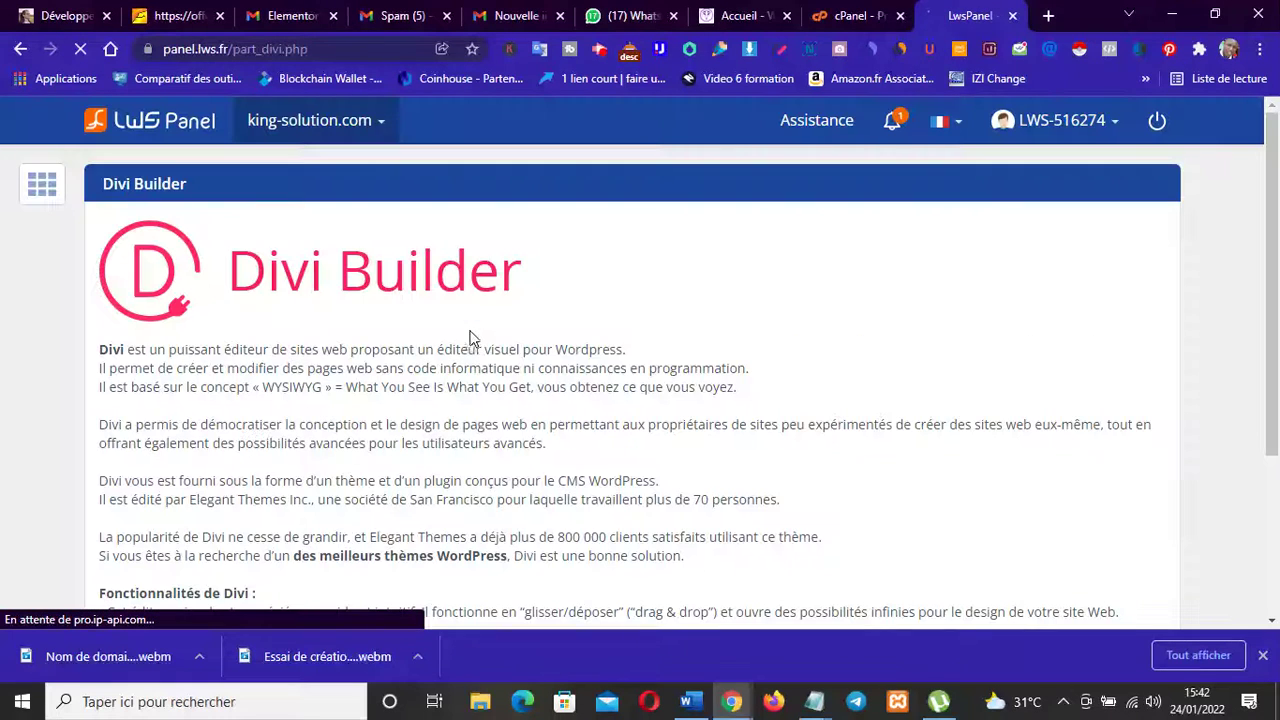
{"action": "left_click", "coordinate": [1278, 481]}
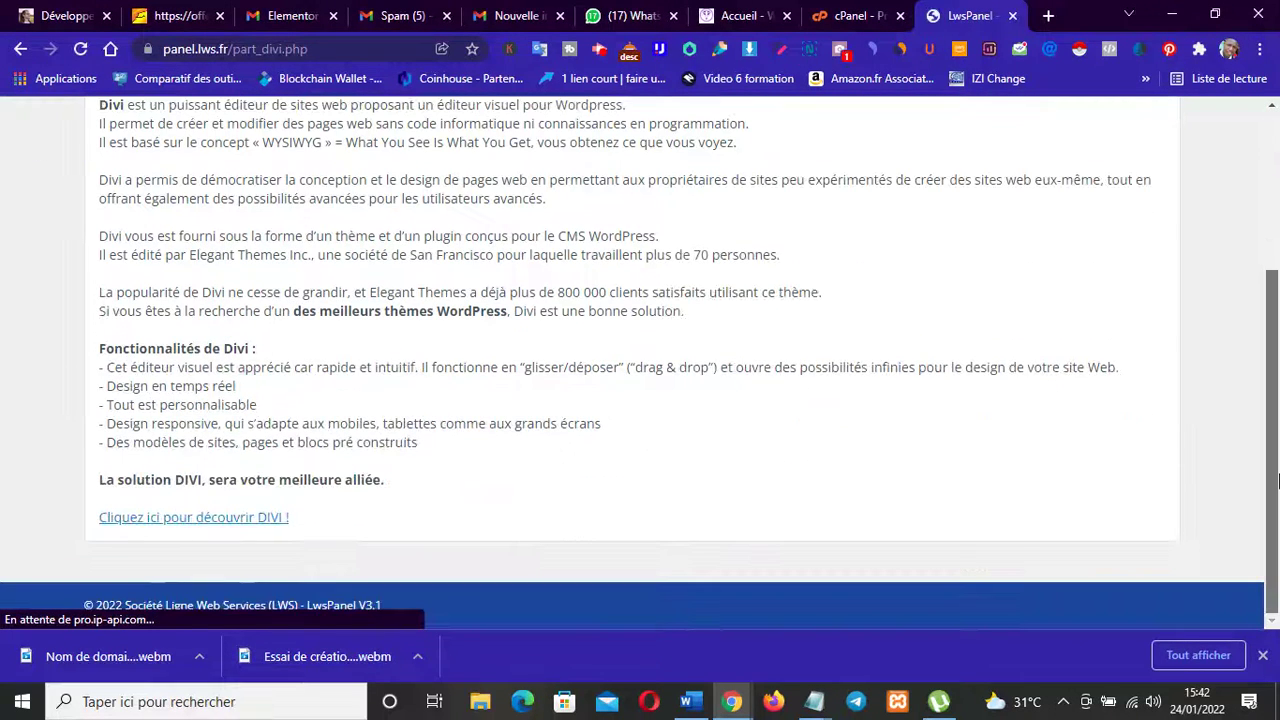
{"action": "left_click_drag", "start_coordinate": [1278, 481], "coordinate": [1266, 291]}
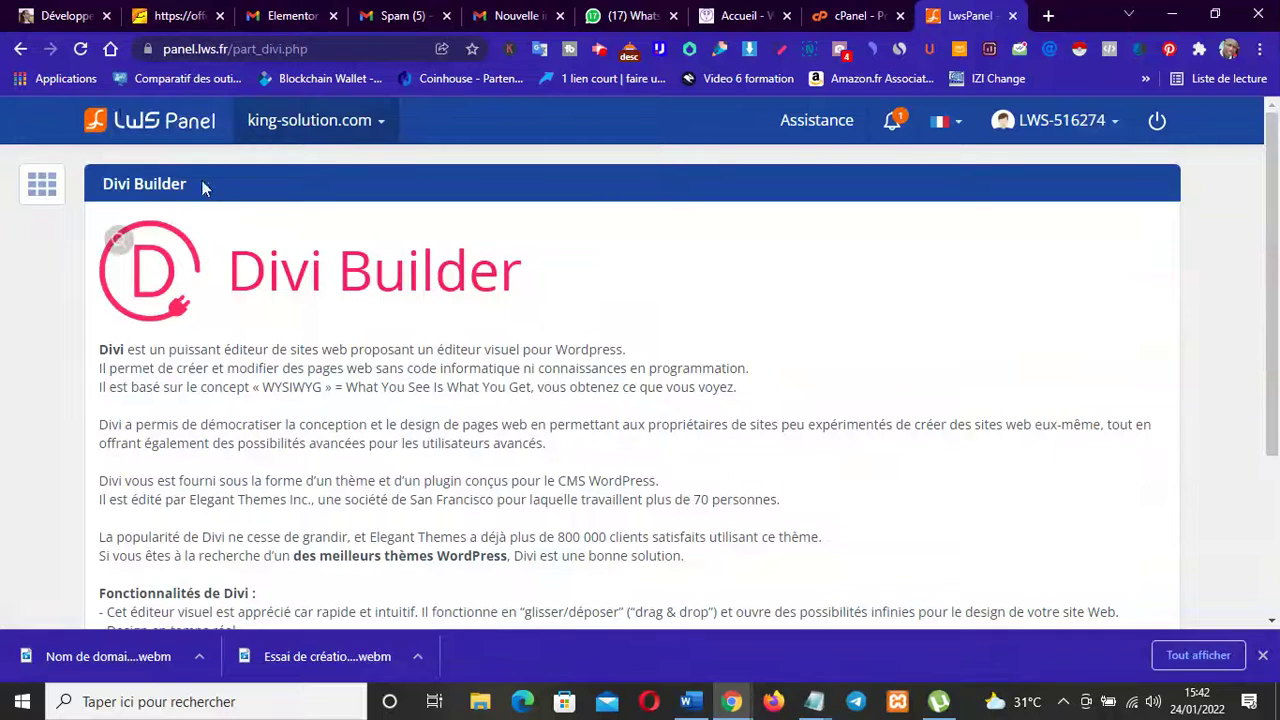
{"action": "left_click", "coordinate": [32, 51]}
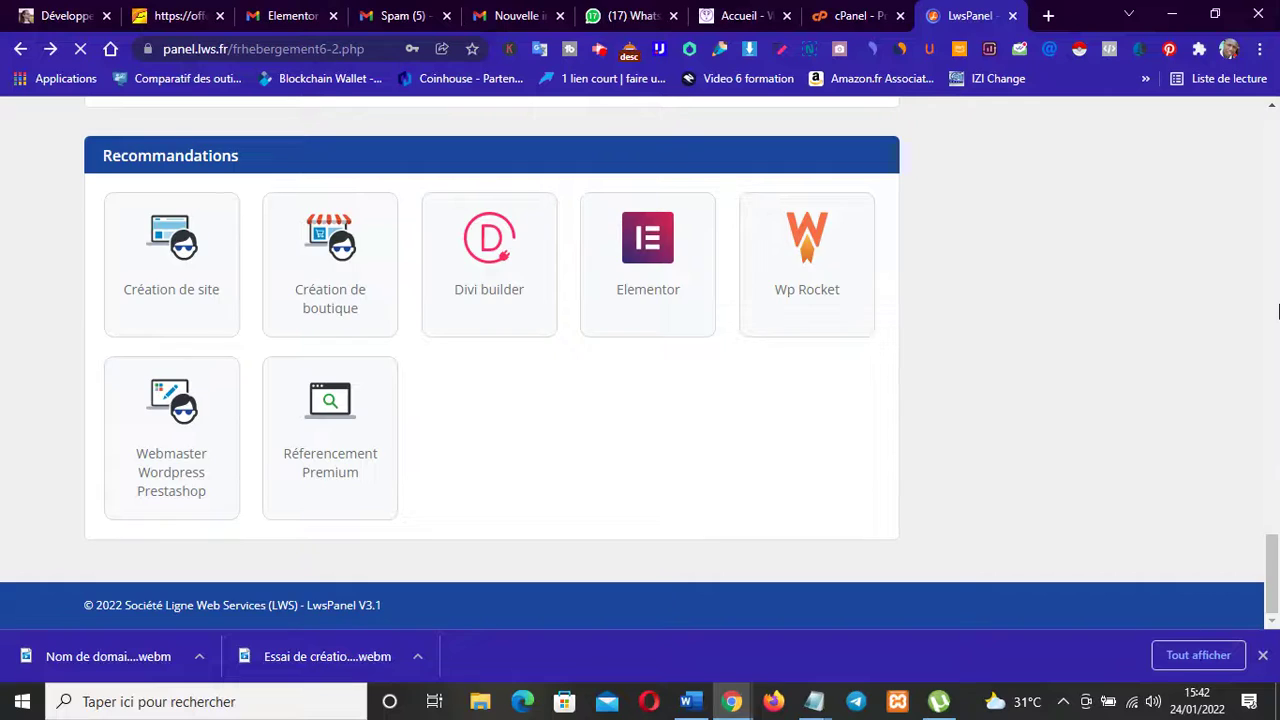
Step: Go back to the start of the dashboard and show the account's list of services with their expiration dates and plans
{"action": "left_click", "coordinate": [1277, 311]}
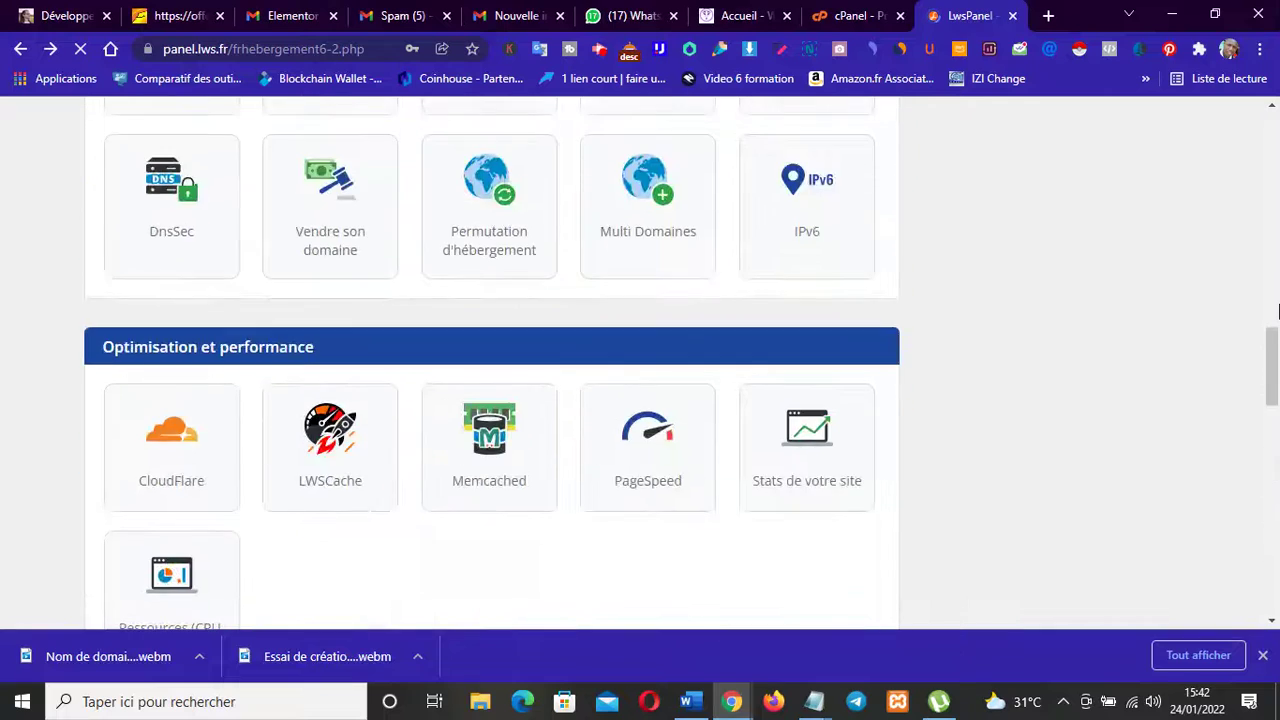
{"action": "left_click", "coordinate": [1277, 311]}
{"action": "left_click_drag", "start_coordinate": [1277, 311], "coordinate": [1273, 132]}
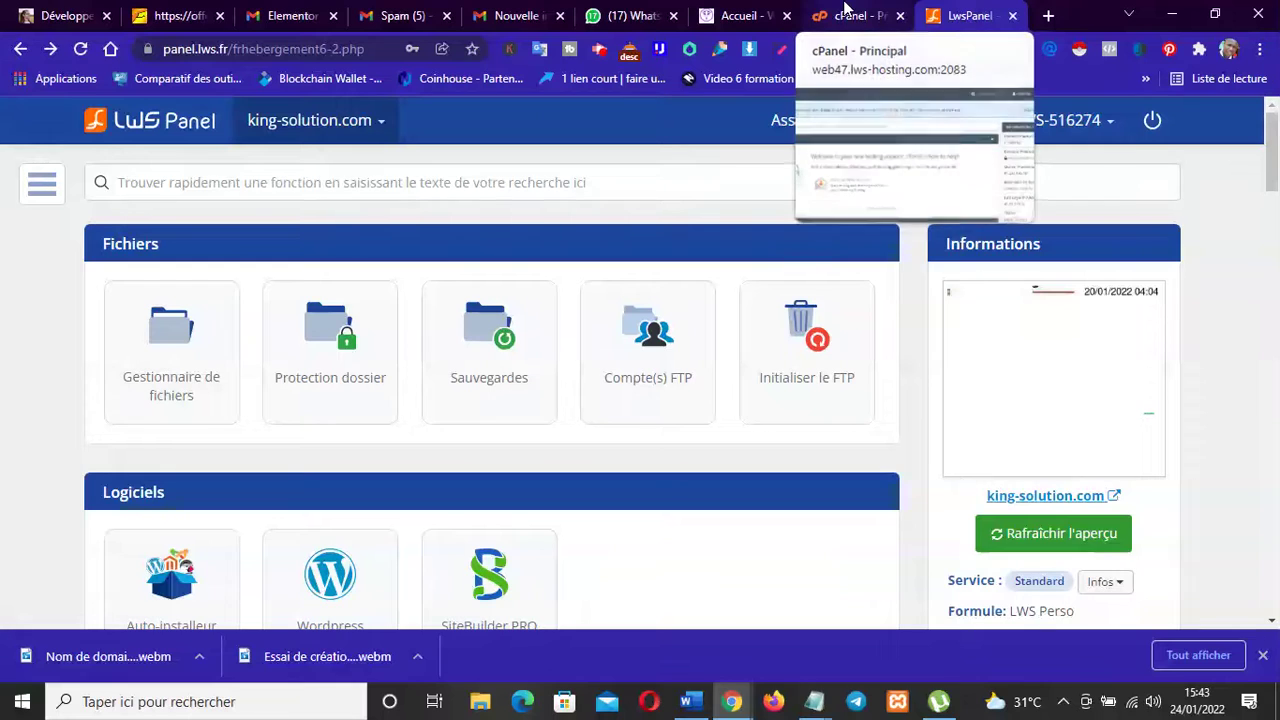
{"action": "left_click", "coordinate": [323, 120]}
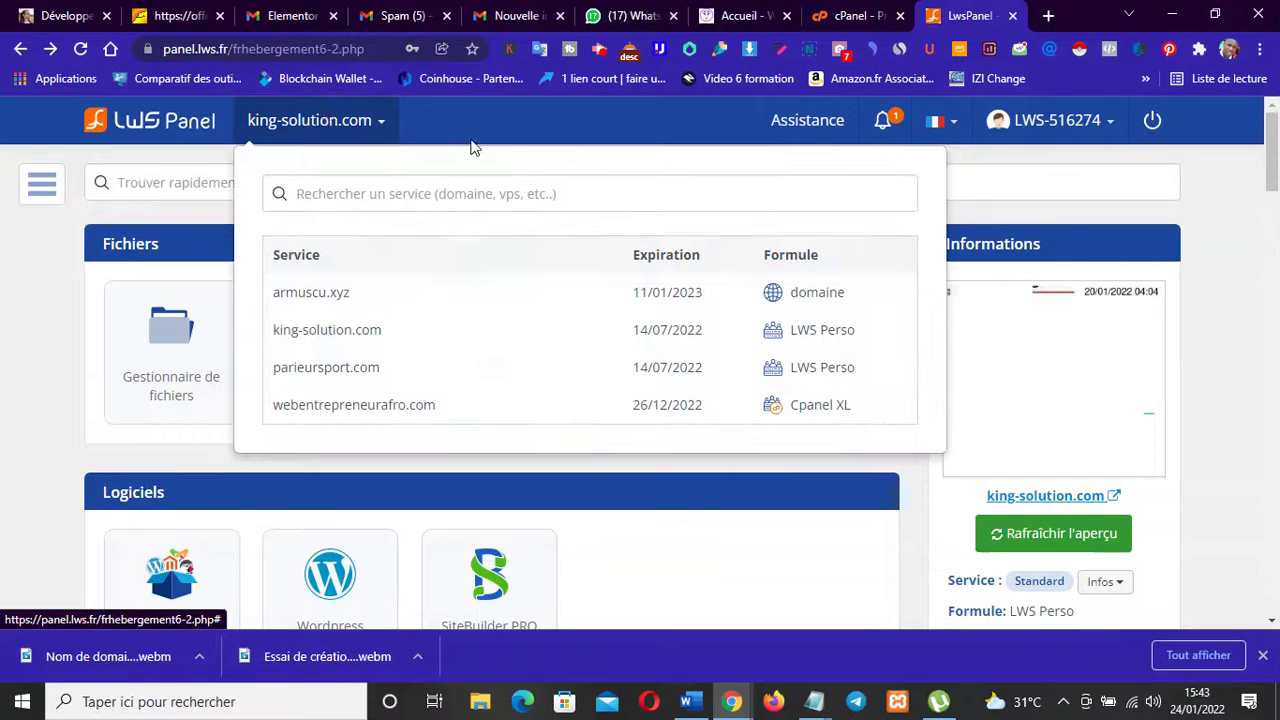
Step: Switch to the open cPanel session for webentrepreneurafro.com and look through its main page
{"action": "left_click", "coordinate": [872, 12]}
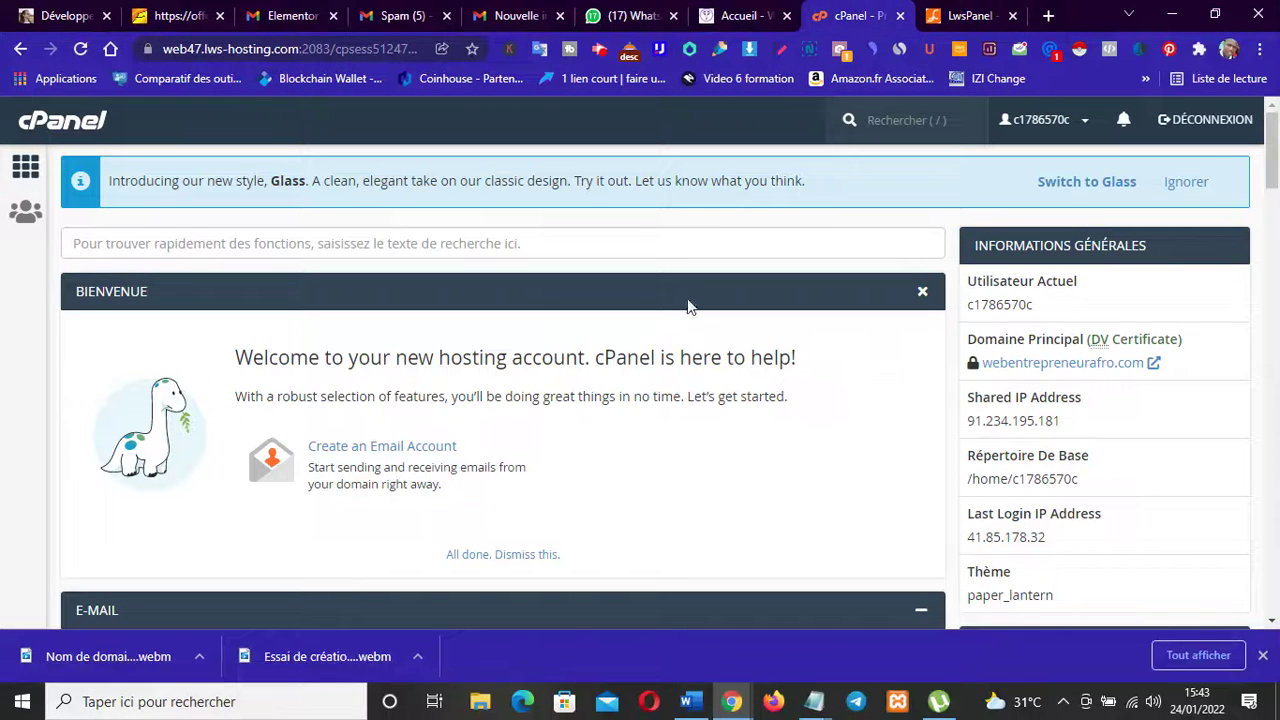
{"action": "mouse_move", "coordinate": [1272, 173]}
{"action": "left_mouse_down"}
{"action": "mouse_move", "coordinate": [1274, 612]}
{"action": "mouse_move", "coordinate": [1276, 167]}
{"action": "mouse_move", "coordinate": [1276, 188]}
{"action": "left_mouse_up"}
{"action": "left_click_drag", "start_coordinate": [1278, 233], "coordinate": [1250, 93]}
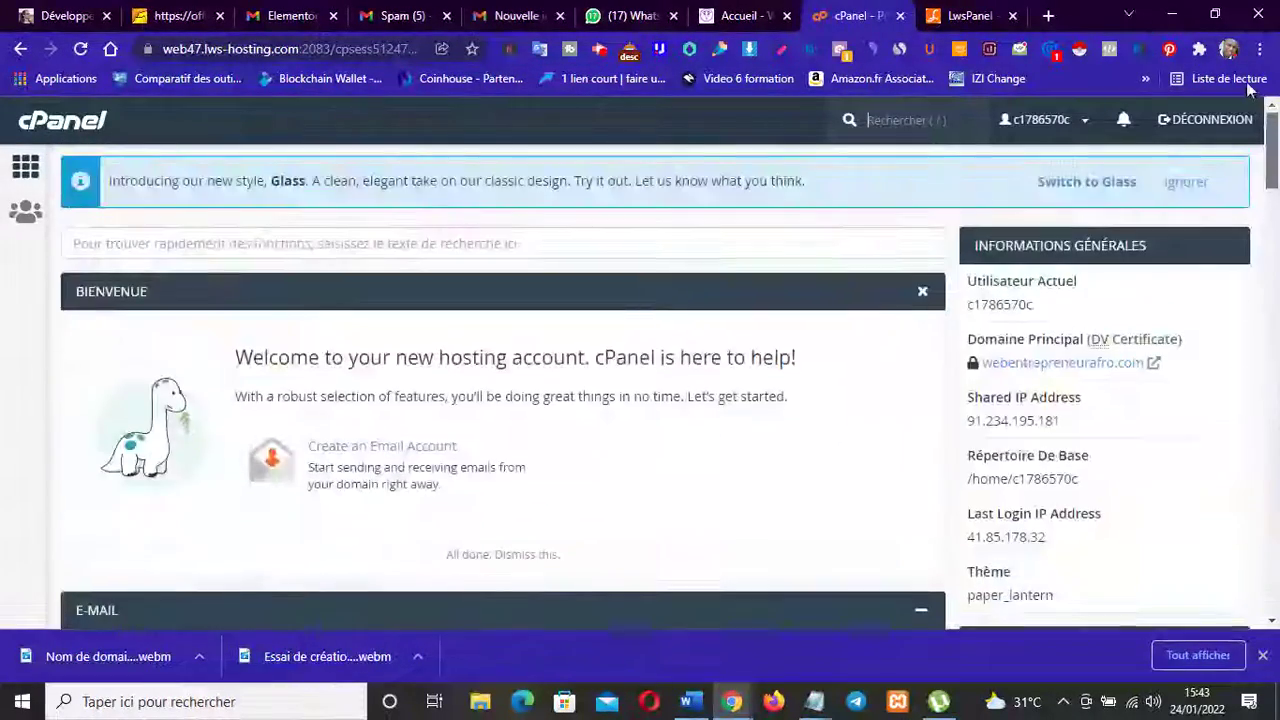